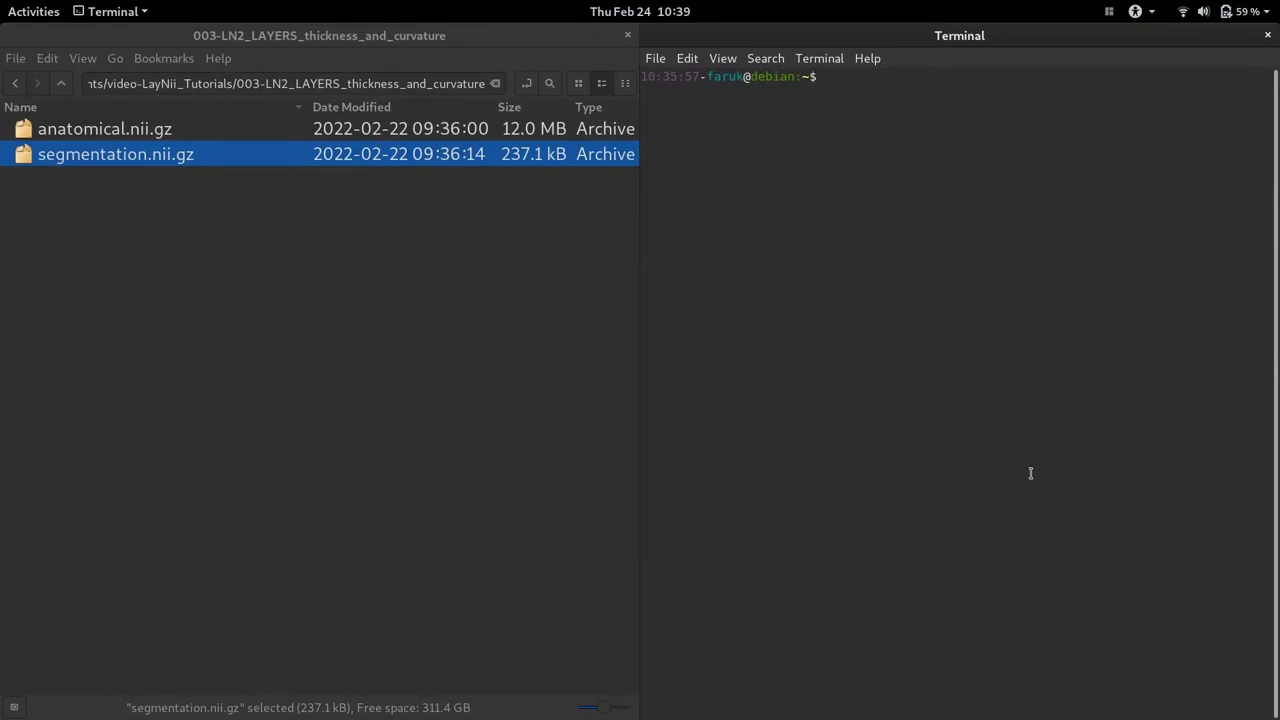
# Launch itksnap from the terminal and view anatomical.nii.gz in a maximized window, inspecting the cortical folds
pyautogui.write('itksnap')
pyautogui.press('Return')
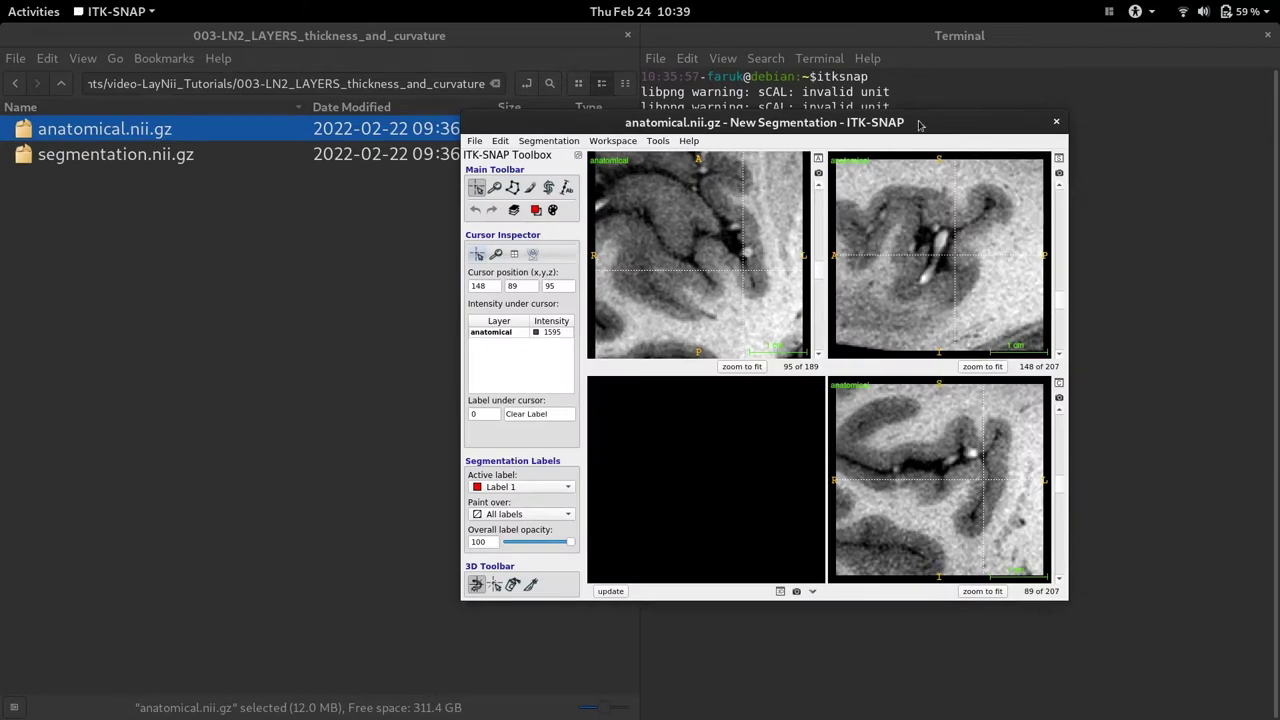
pyautogui.doubleClick(920, 125)
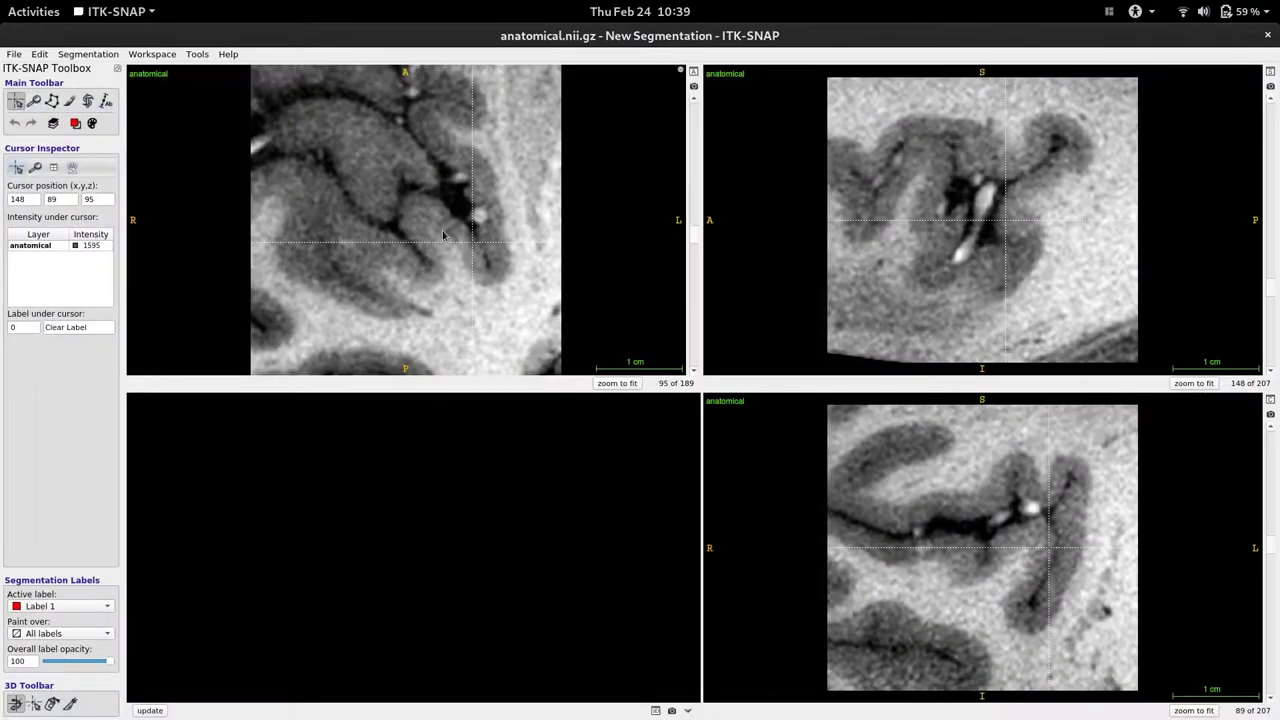
pyautogui.click(437, 234)
pyautogui.moveTo(437, 232); pyautogui.dragTo(403, 219)
pyautogui.scroll(2, 437, 254)
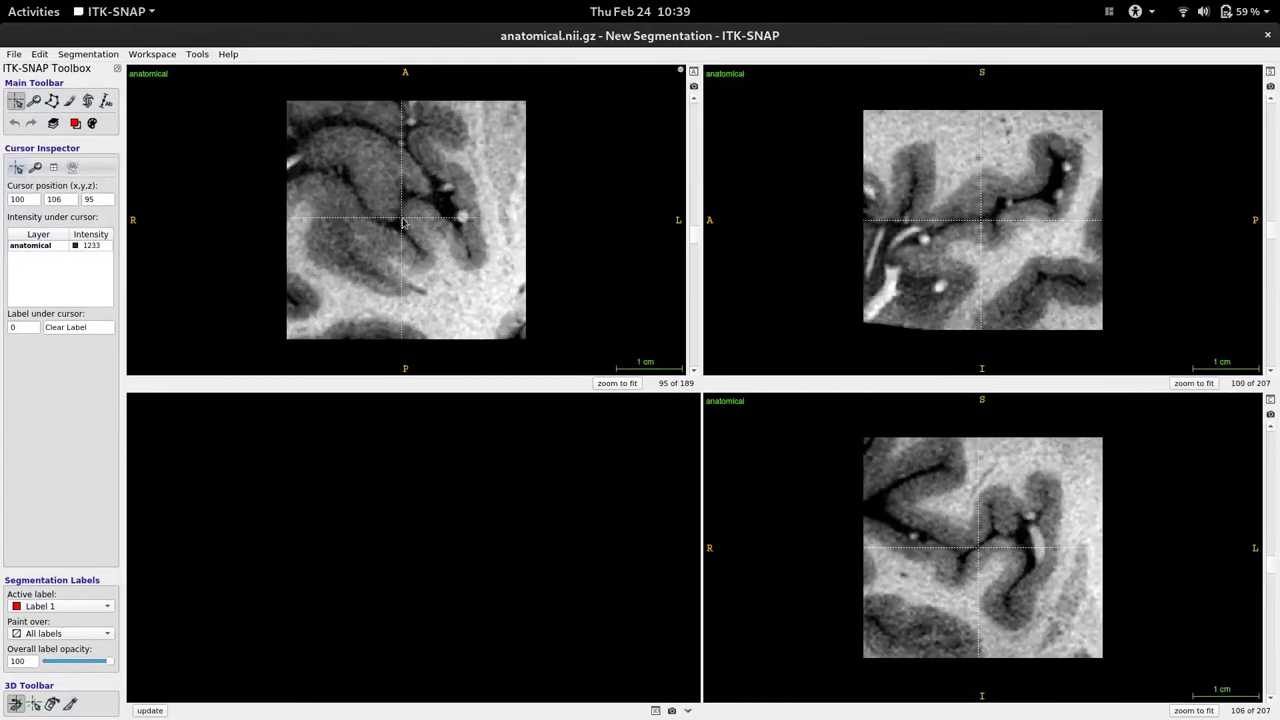
# Load segmentation.nii.gz from the file manager as the segmentation and show it in a maximized window
pyautogui.moveTo(345, 36); pyautogui.dragTo(582, 107)
pyautogui.click(116, 160)
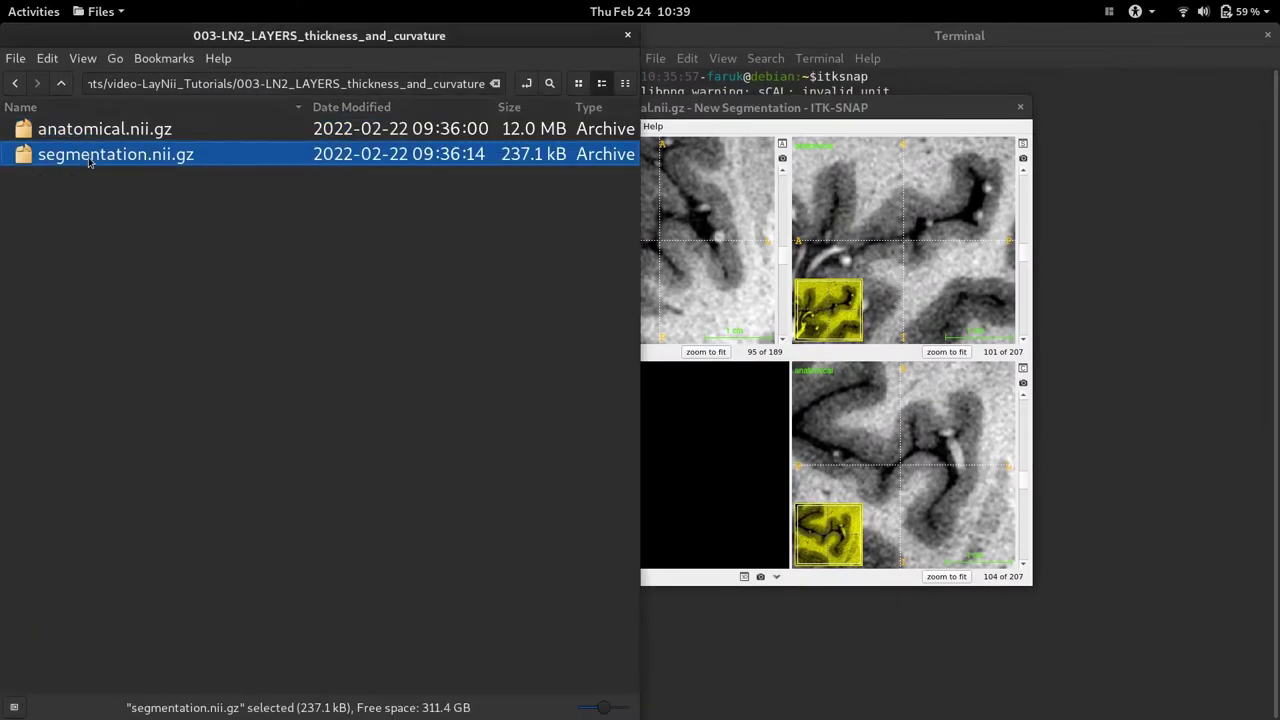
pyautogui.moveTo(90, 162); pyautogui.dragTo(730, 262)
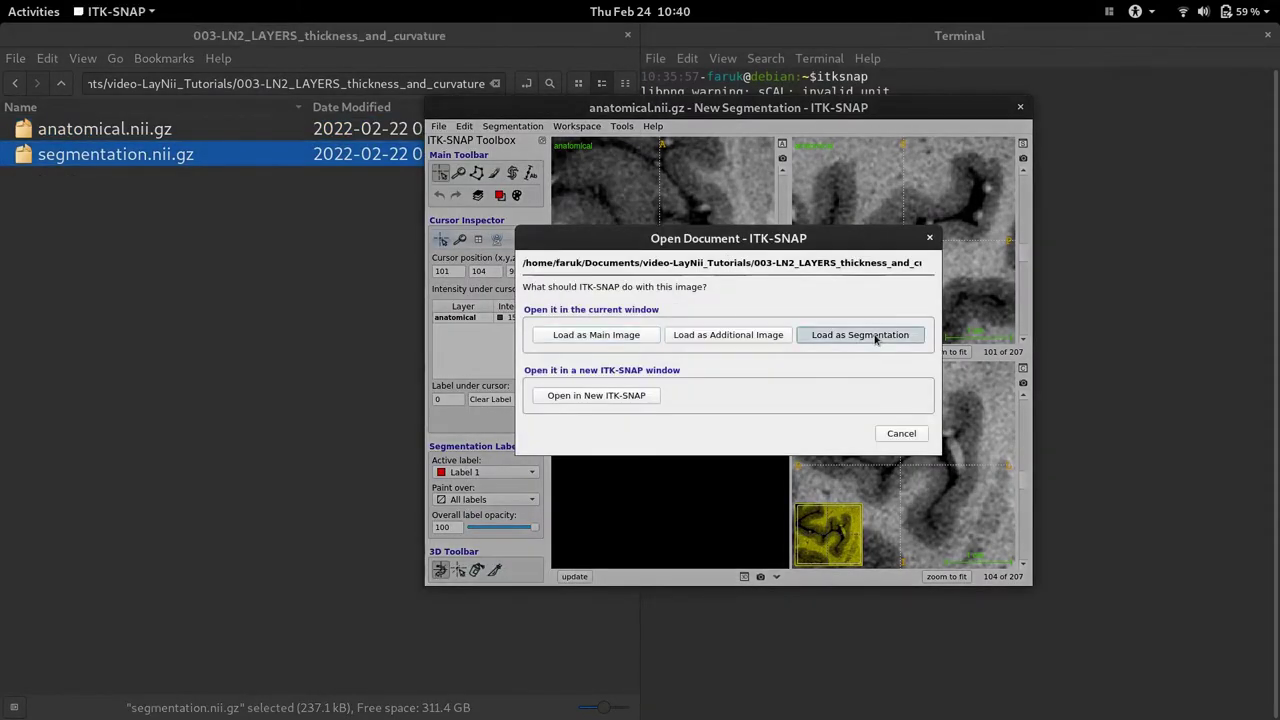
pyautogui.click(873, 336)
pyautogui.doubleClick(773, 110)
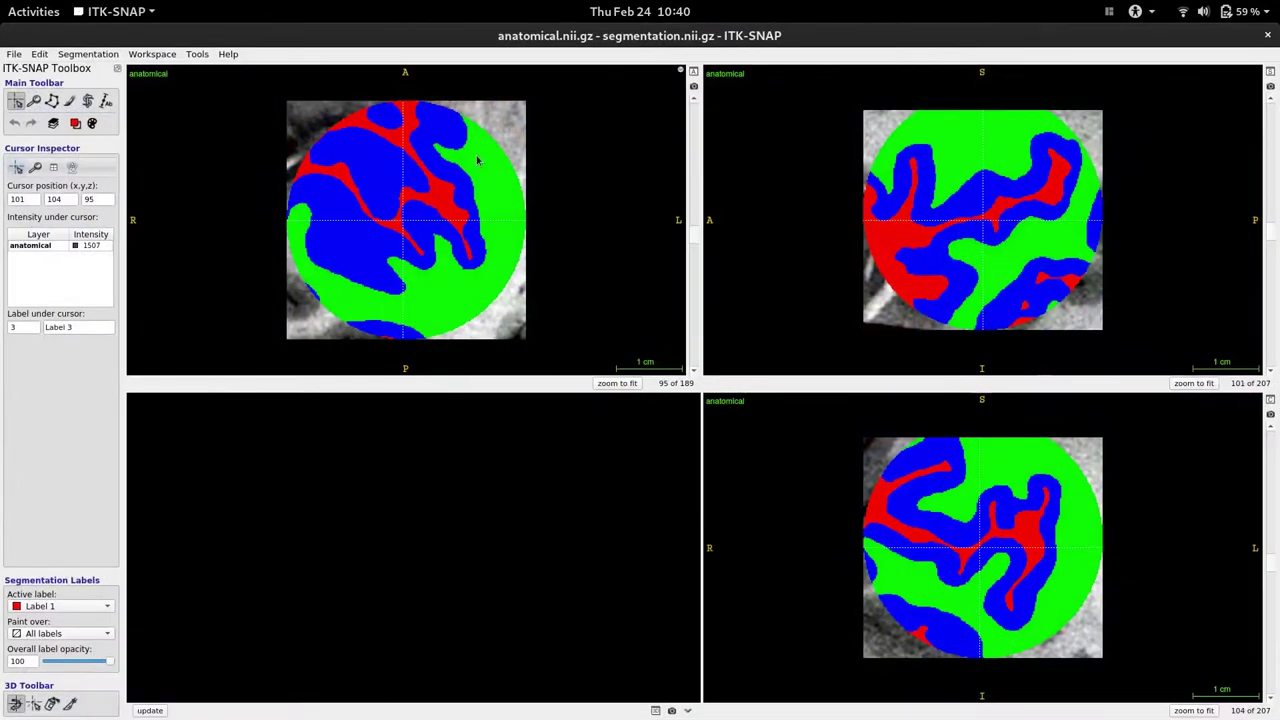
# Fade the overall label opacity to 0 to compare the segmentation labels with the anatomical image beneath
pyautogui.click(370, 215)
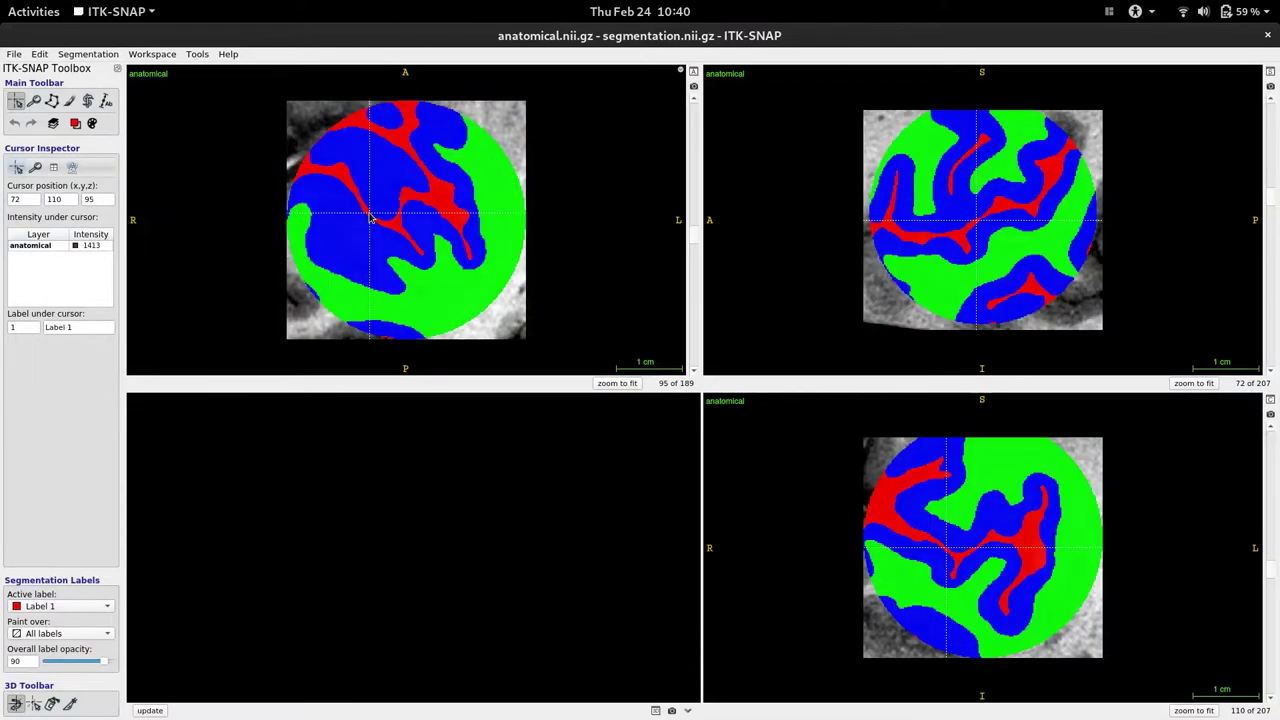
pyautogui.press('a')
pyautogui.press('a')
pyautogui.press('a')
pyautogui.press('a')
pyautogui.press('a')
pyautogui.press('a')
pyautogui.press('a')
pyautogui.moveTo(373, 218); pyautogui.dragTo(381, 222)
pyautogui.press('s')
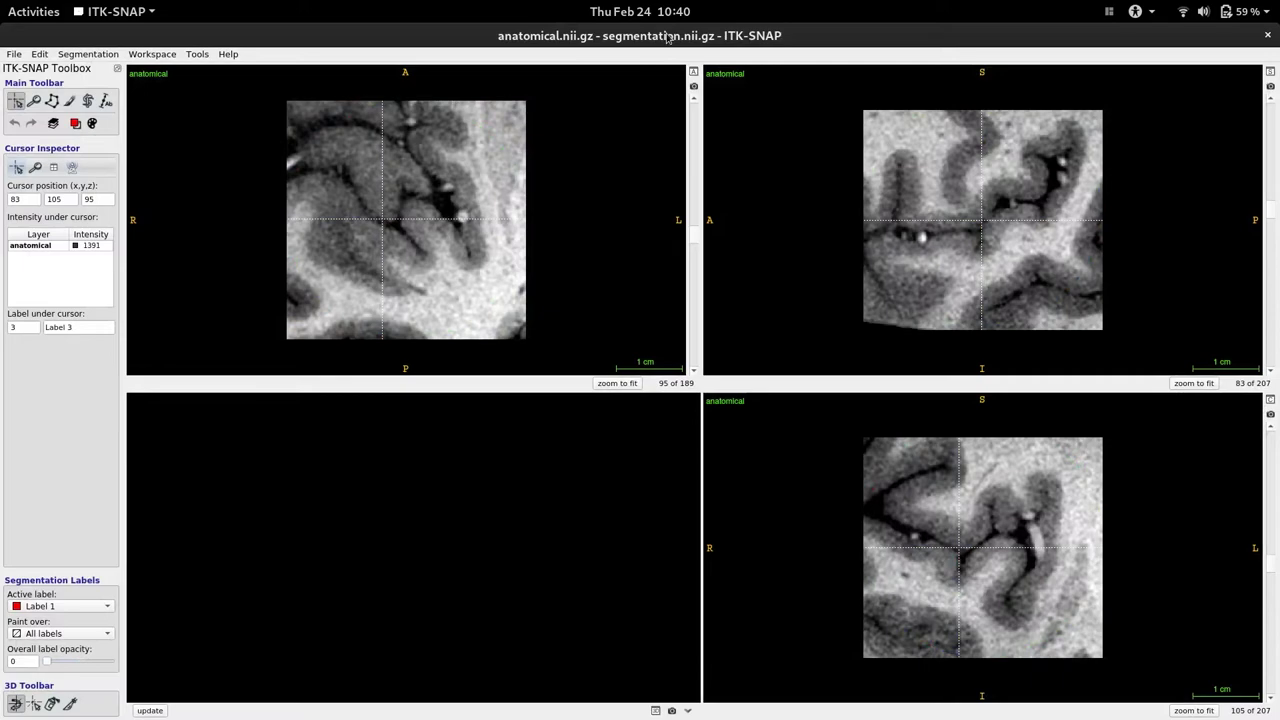
pyautogui.moveTo(666, 36); pyautogui.dragTo(887, 100)
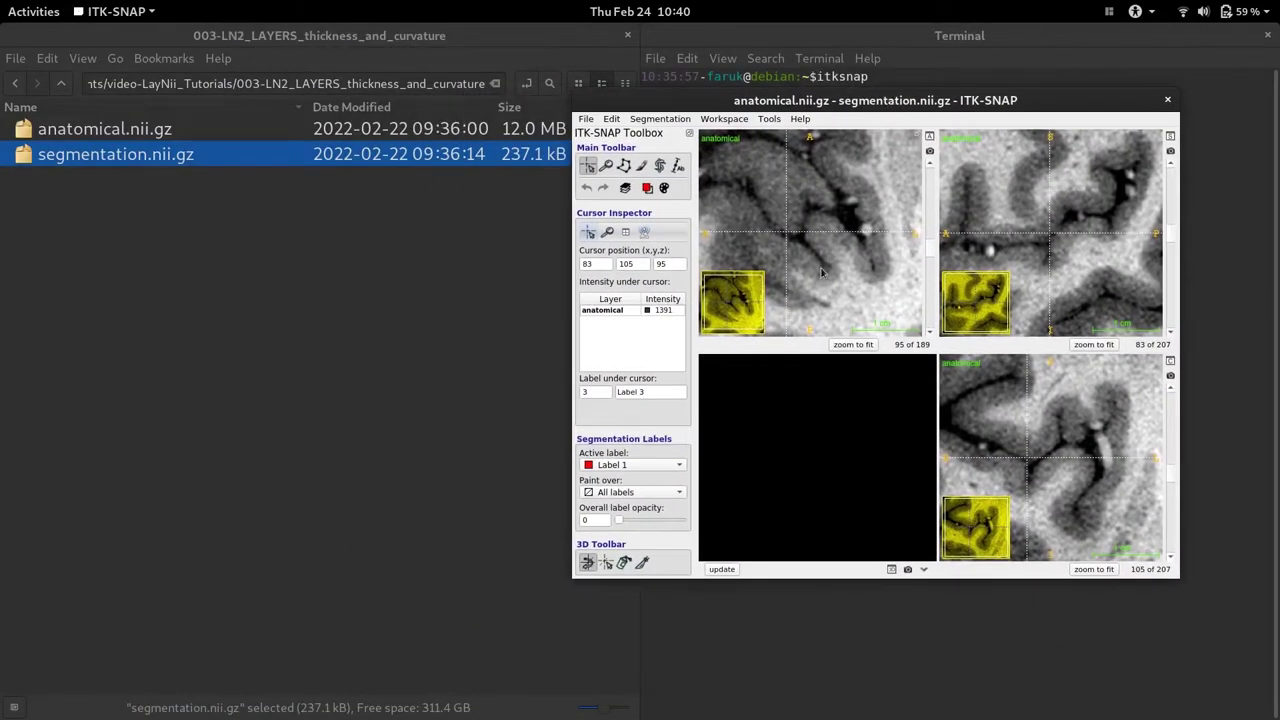
pyautogui.press('s')
pyautogui.hotkey('ctrl', 'q')
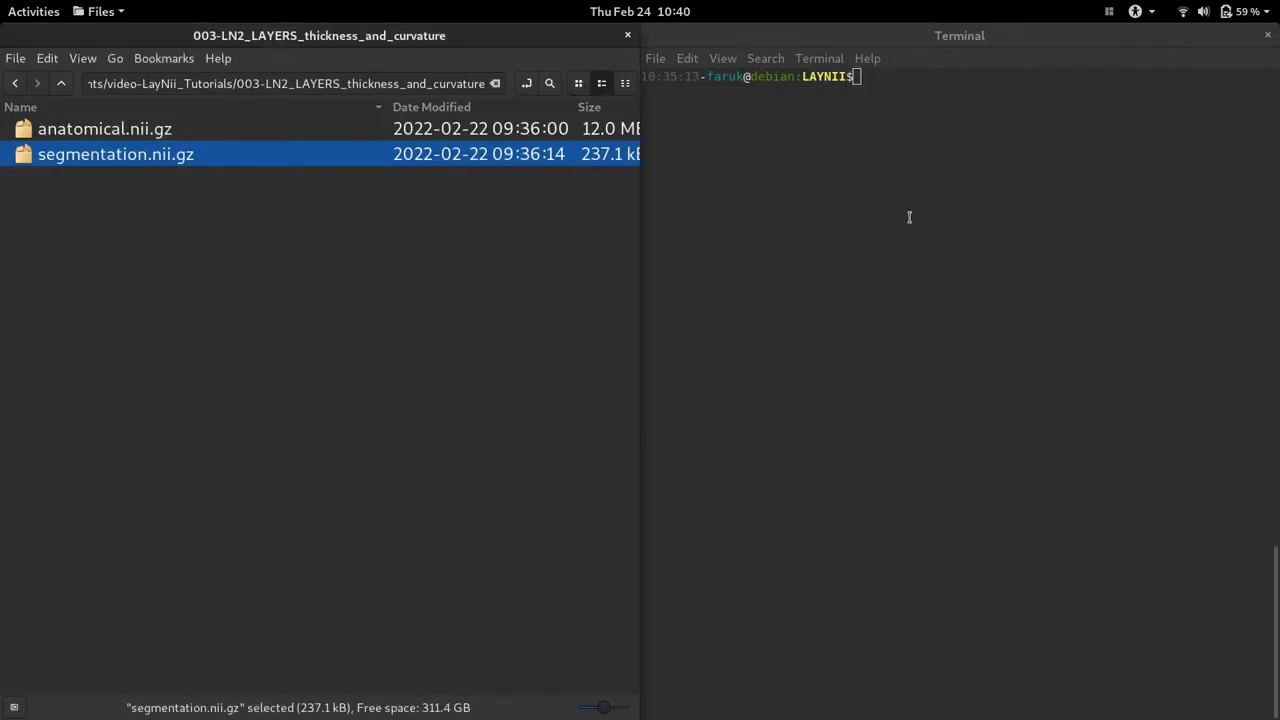
# Run ./LN2_LAYERS in the LAYNII terminal with -rim and the full path to segmentation.nii.gz, adding the options -thickness and -curvature
pyautogui.click(909, 217)
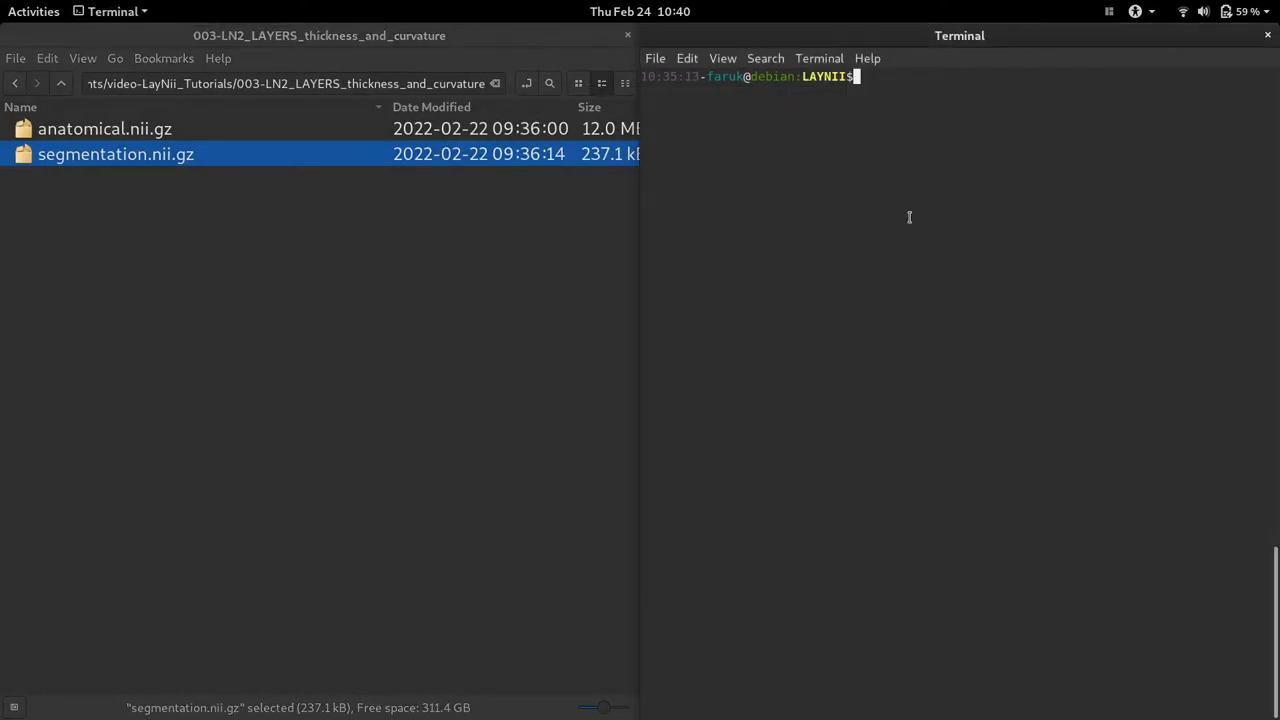
pyautogui.write('LN2_LAYERS')
pyautogui.press('Home')
pyautogui.write('./')
pyautogui.press('End')
pyautogui.write('-rim')
pyautogui.write('/home/faruk/Documents/video-LayNii_Tutorials/003-LN2_LAYERS_thickness_and_curvature/segmentation.nii.gz')
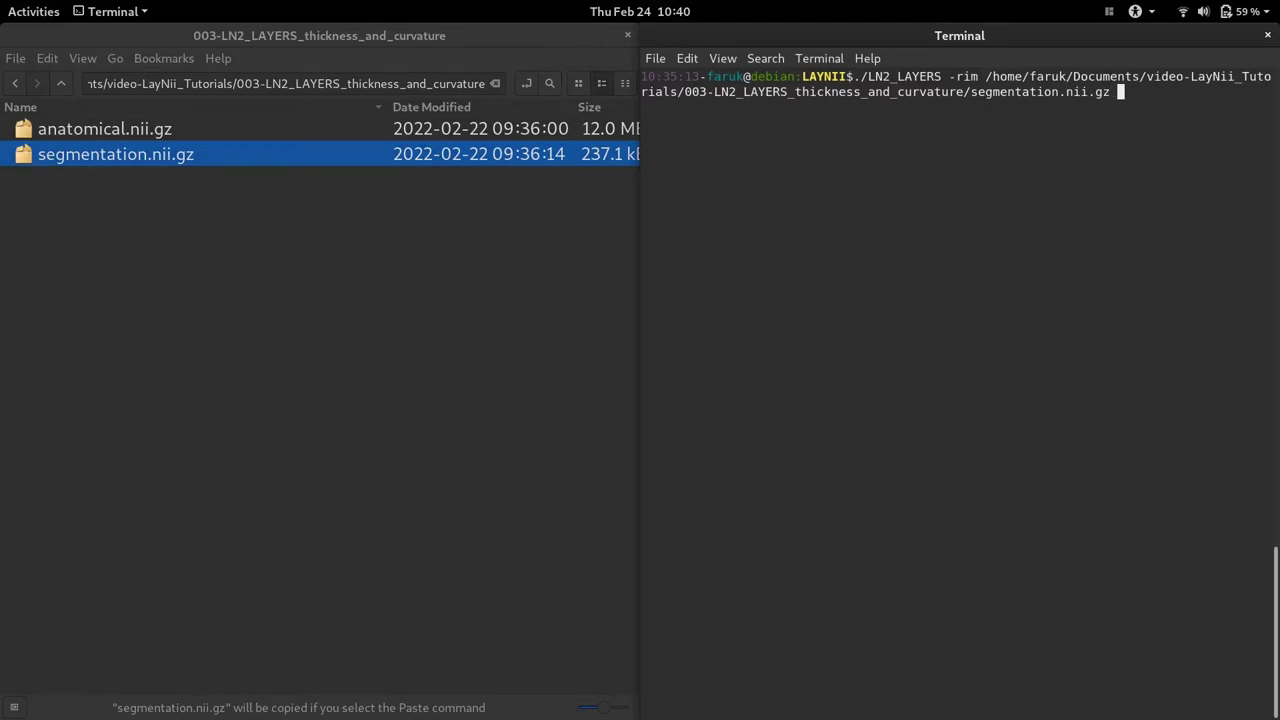
pyautogui.write('-')
pyautogui.write('thickness -curvature')
pyautogui.press('Return')
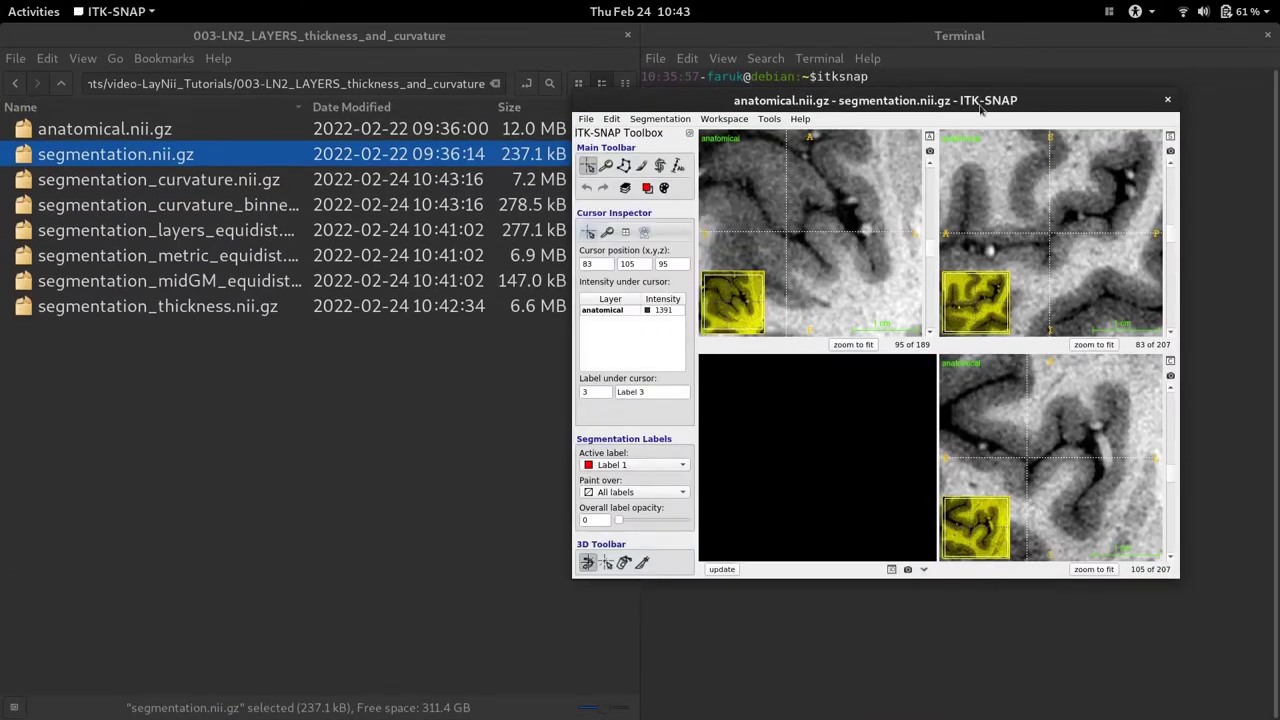
# Widen the file list's name column and review the generated layers, metric, midGM and curvature files
pyautogui.moveTo(912, 104); pyautogui.dragTo(966, 103)
pyautogui.moveTo(305, 110); pyautogui.dragTo(393, 110)
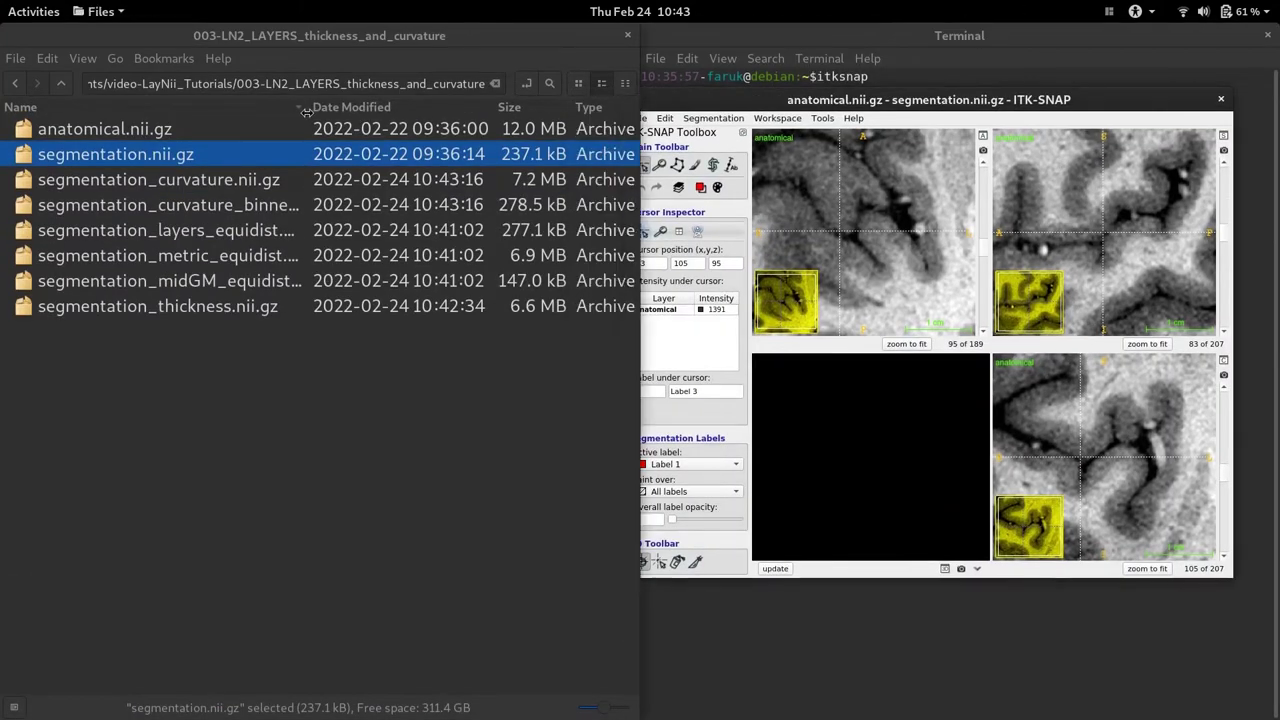
pyautogui.click(212, 234)
pyautogui.click(198, 260)
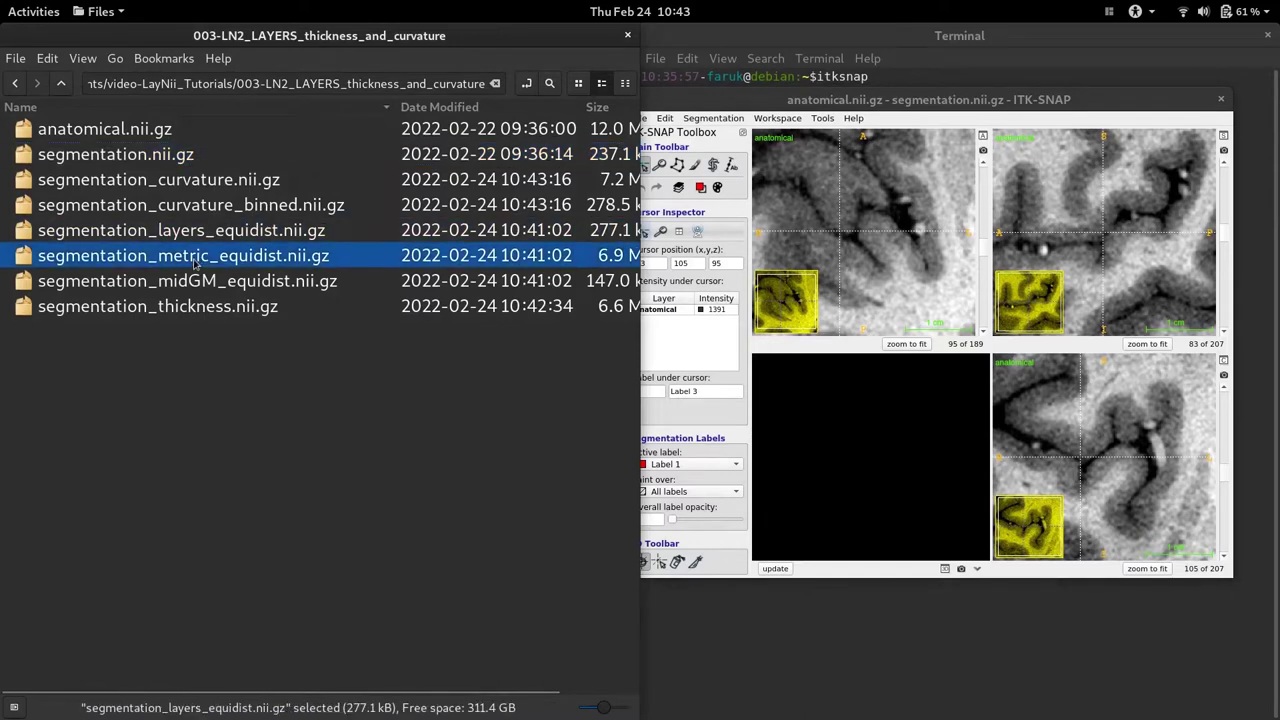
pyautogui.click(212, 285)
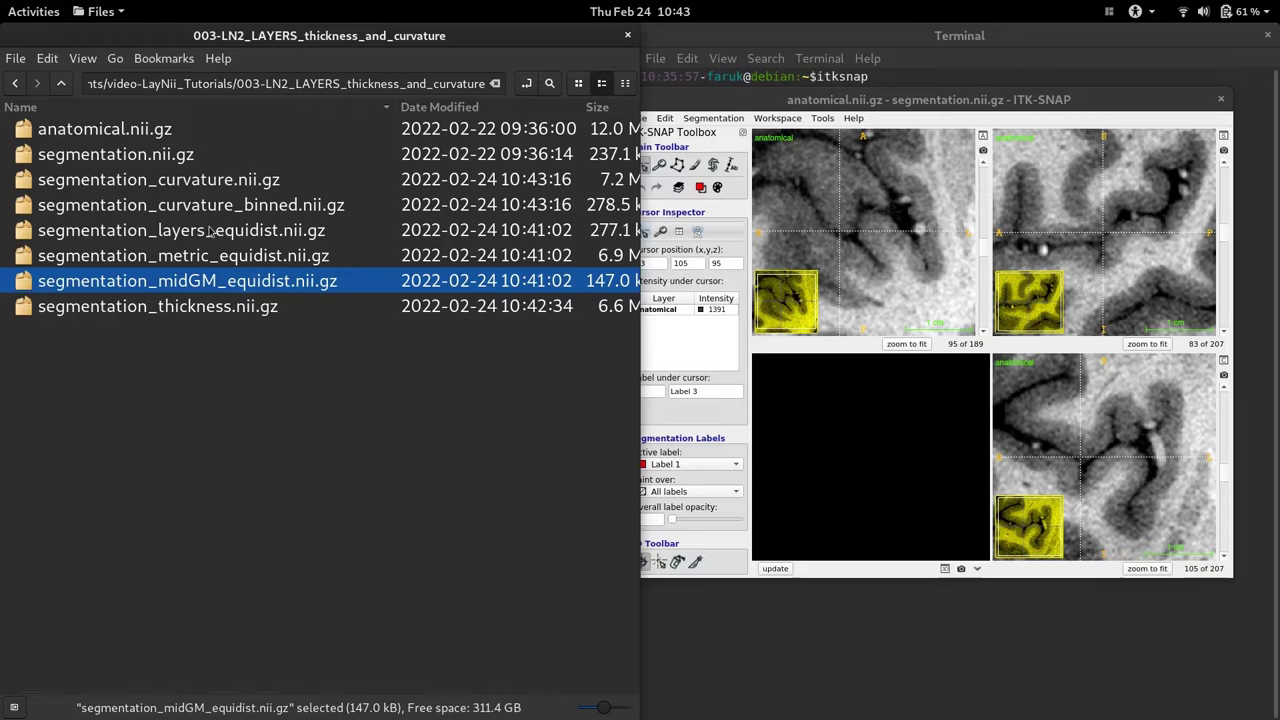
pyautogui.click(205, 184)
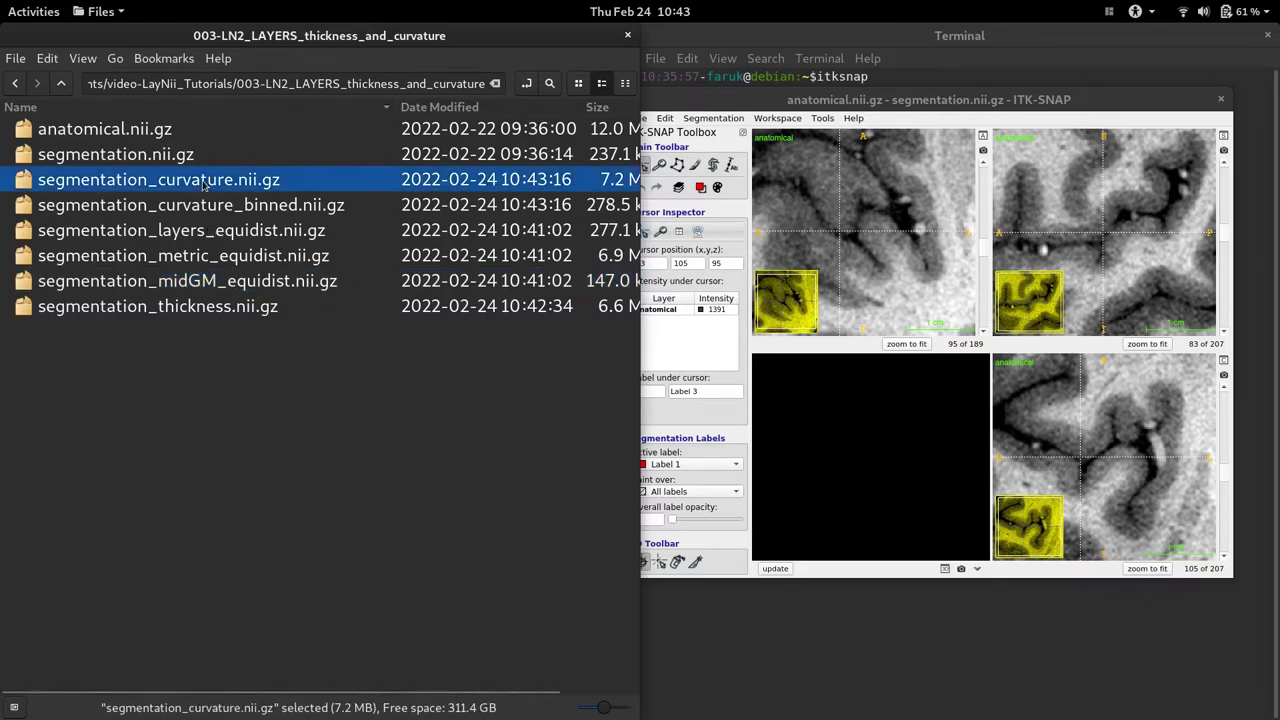
pyautogui.click(199, 207)
# Load segmentation_thickness.nii.gz as an additional image and inspect the thickness values along the folds in the maximized window
pyautogui.click(188, 306)
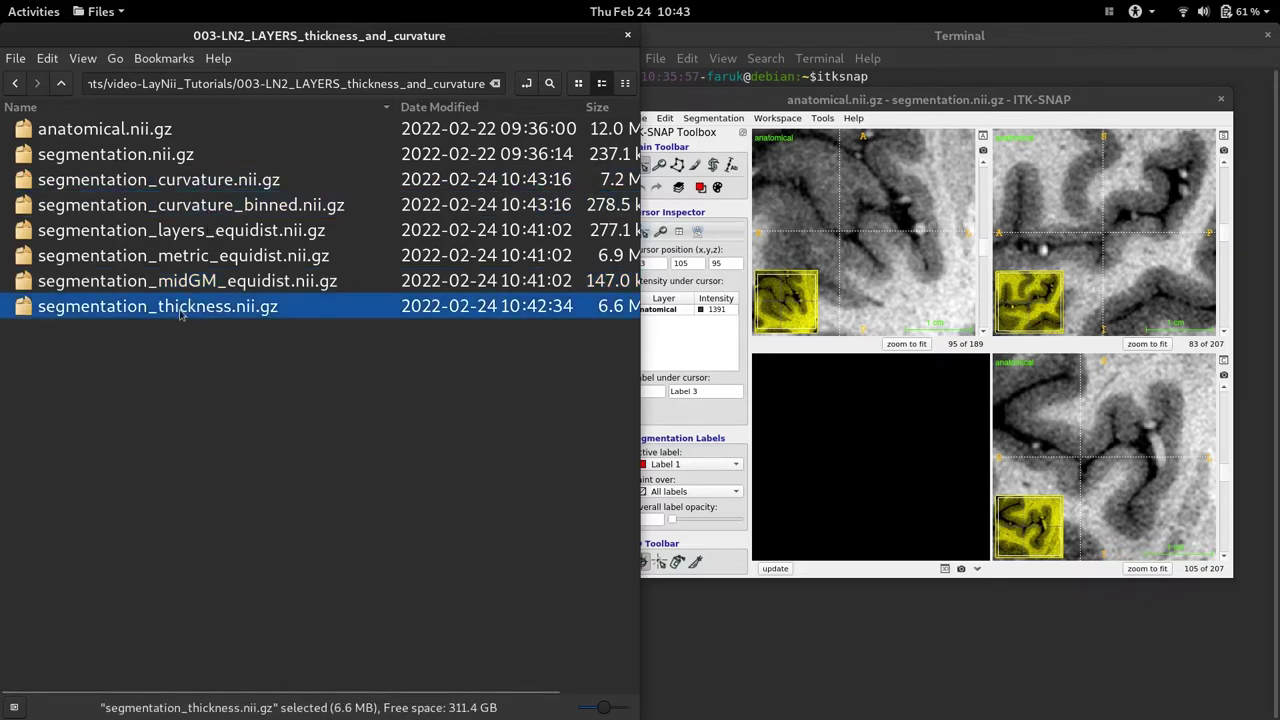
pyautogui.moveTo(180, 314); pyautogui.dragTo(872, 284)
pyautogui.click(975, 330)
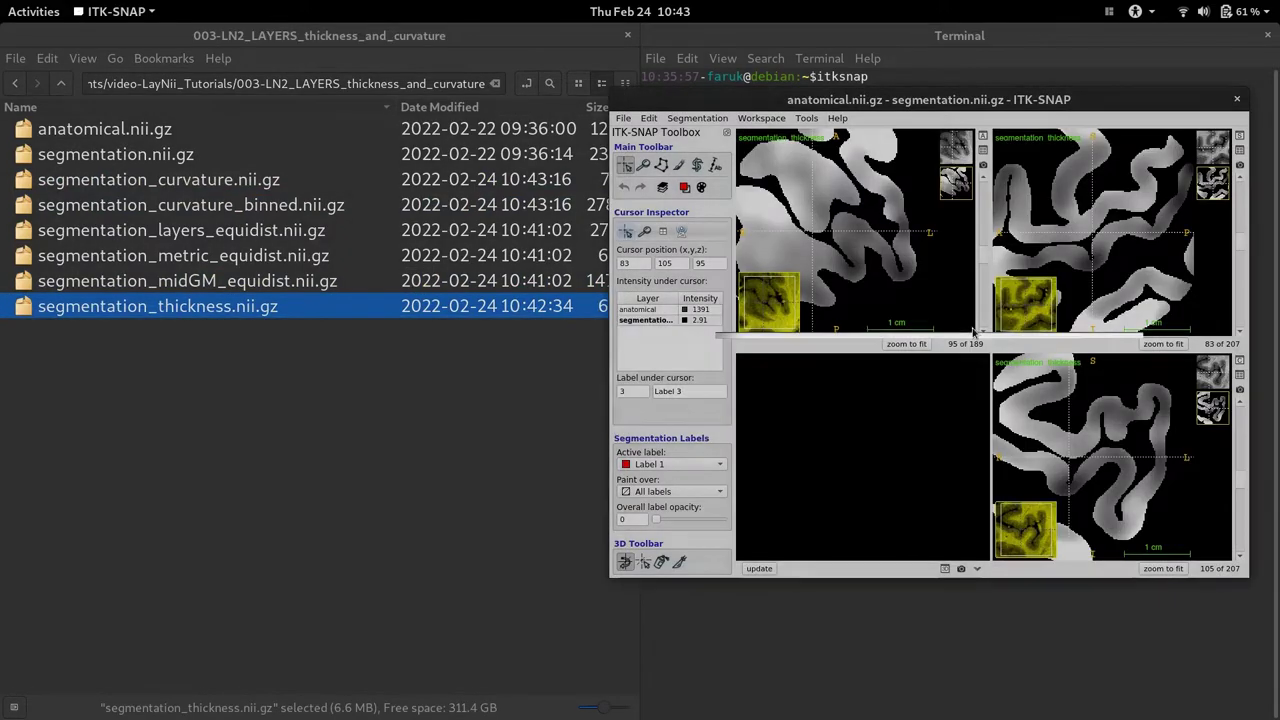
pyautogui.doubleClick(940, 100)
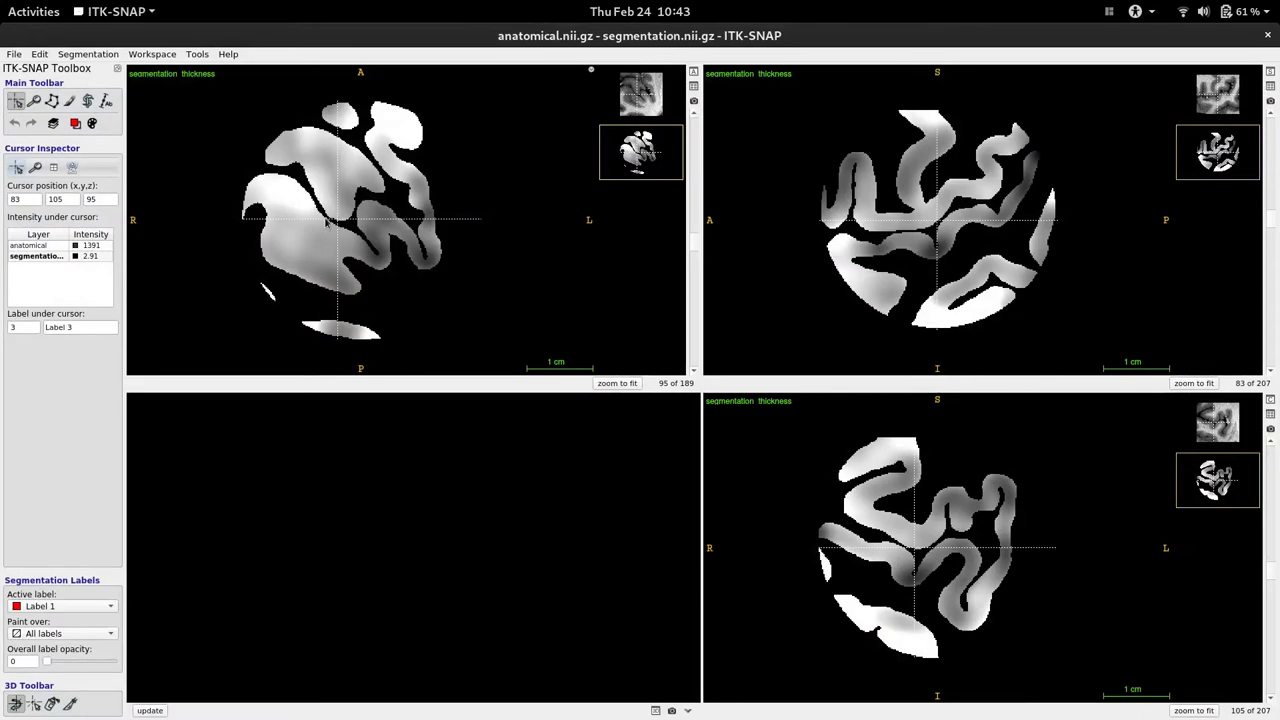
pyautogui.moveTo(326, 222); pyautogui.dragTo(380, 205)
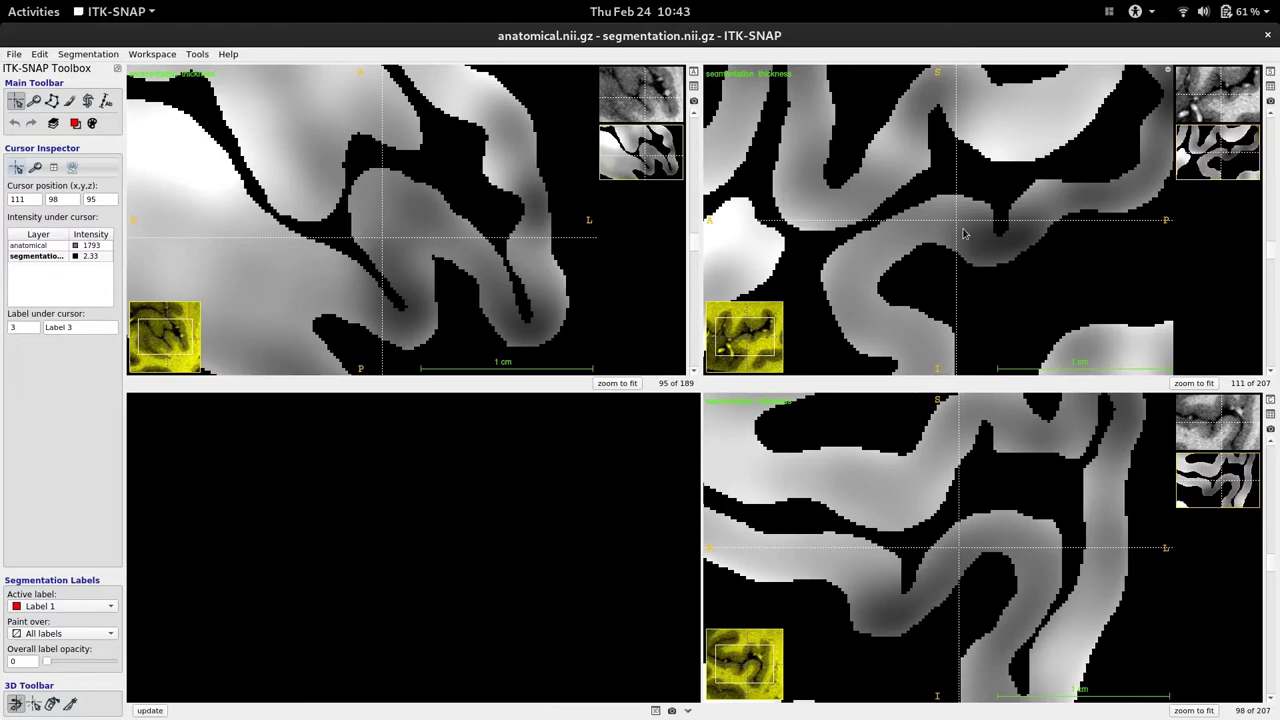
pyautogui.moveTo(955, 221)
pyautogui.mouseDown()
pyautogui.moveTo(932, 206)
pyautogui.moveTo(961, 226)
pyautogui.moveTo(980, 268)
pyautogui.moveTo(974, 221)
pyautogui.moveTo(972, 235)
pyautogui.mouseUp()
pyautogui.moveTo(972, 235); pyautogui.dragTo(966, 252)
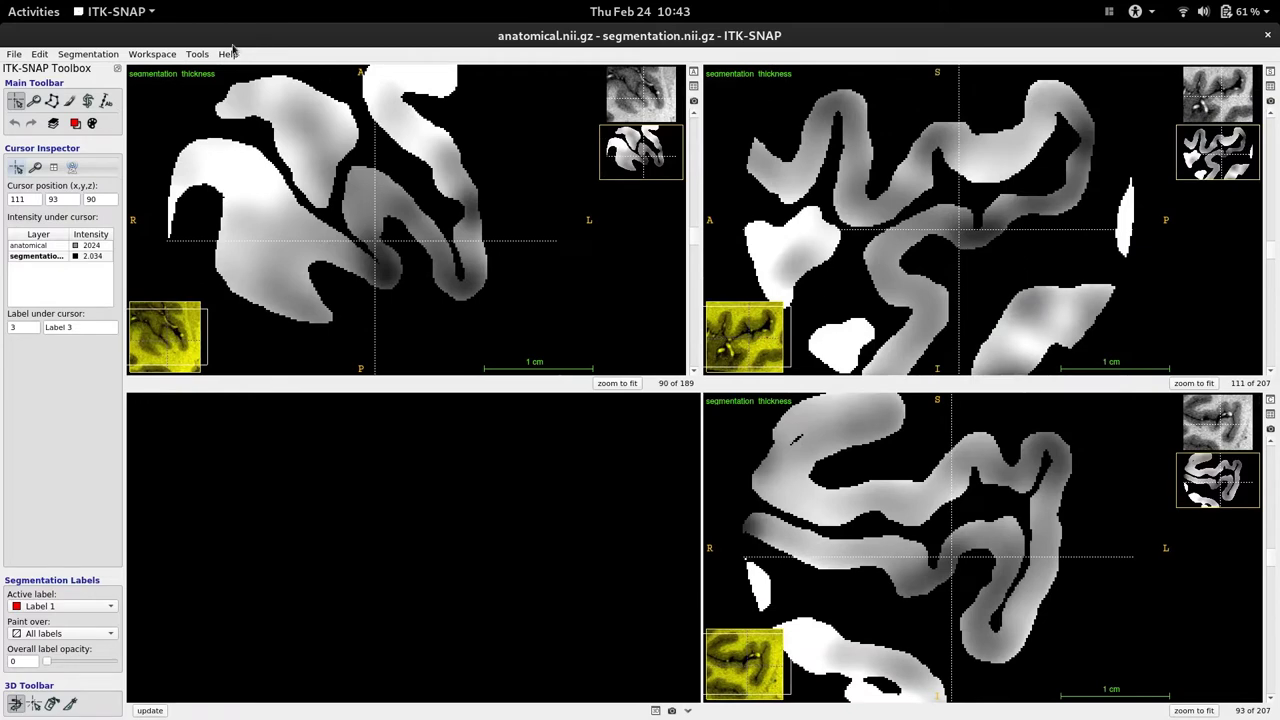
# Examine the linear contrast range and intensity histogram of the segmentation_thickness layer
pyautogui.click(197, 54)
pyautogui.moveTo(248, 88)
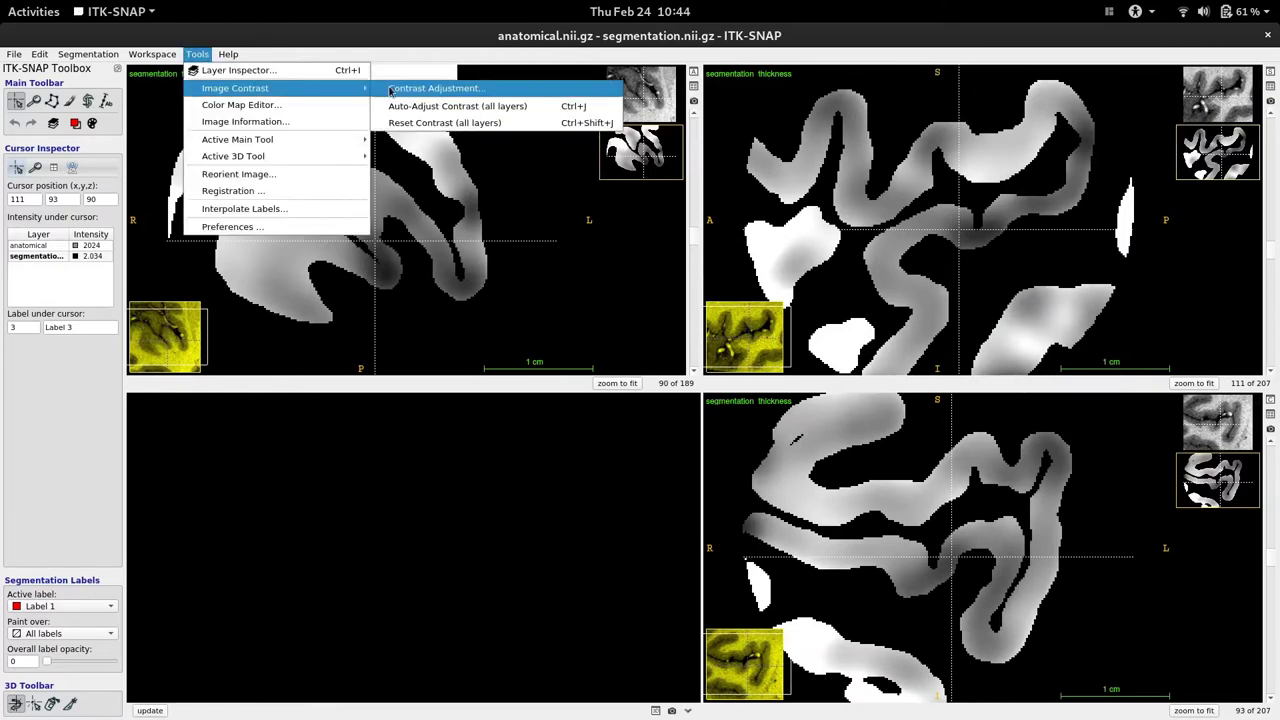
pyautogui.click(450, 89)
pyautogui.moveTo(675, 195); pyautogui.dragTo(475, 252)
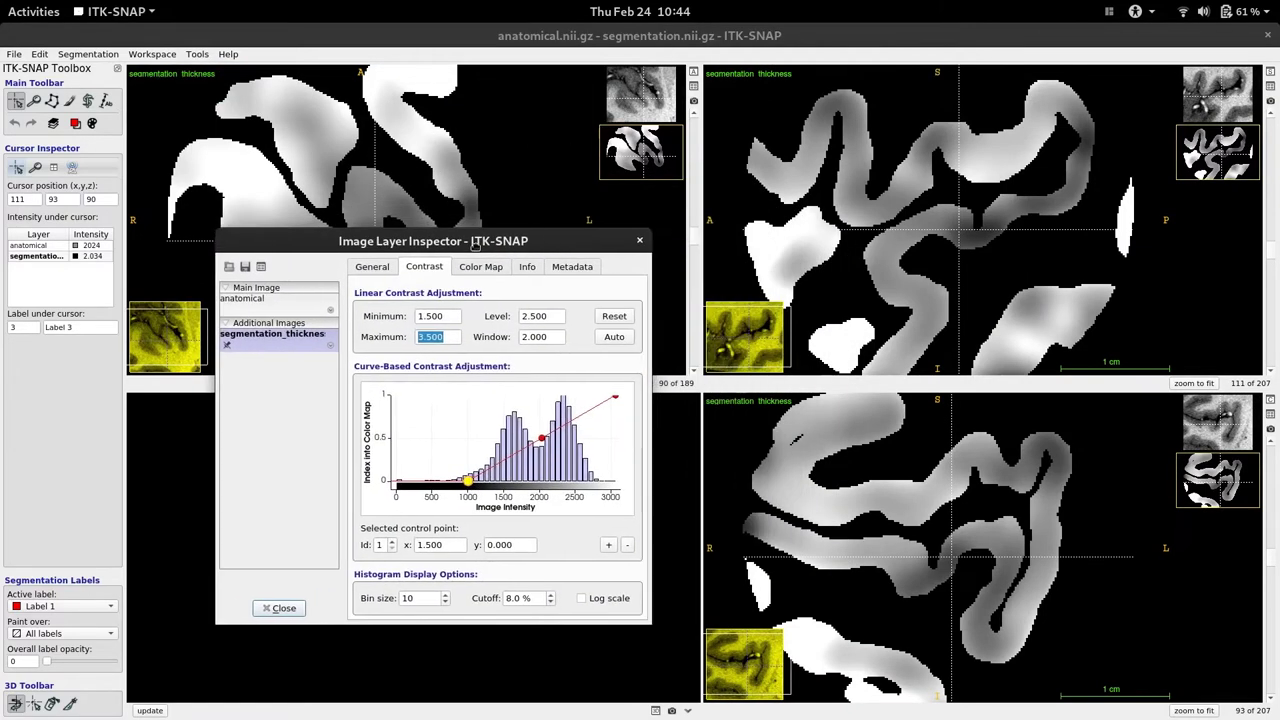
pyautogui.click(292, 312)
pyautogui.click(292, 338)
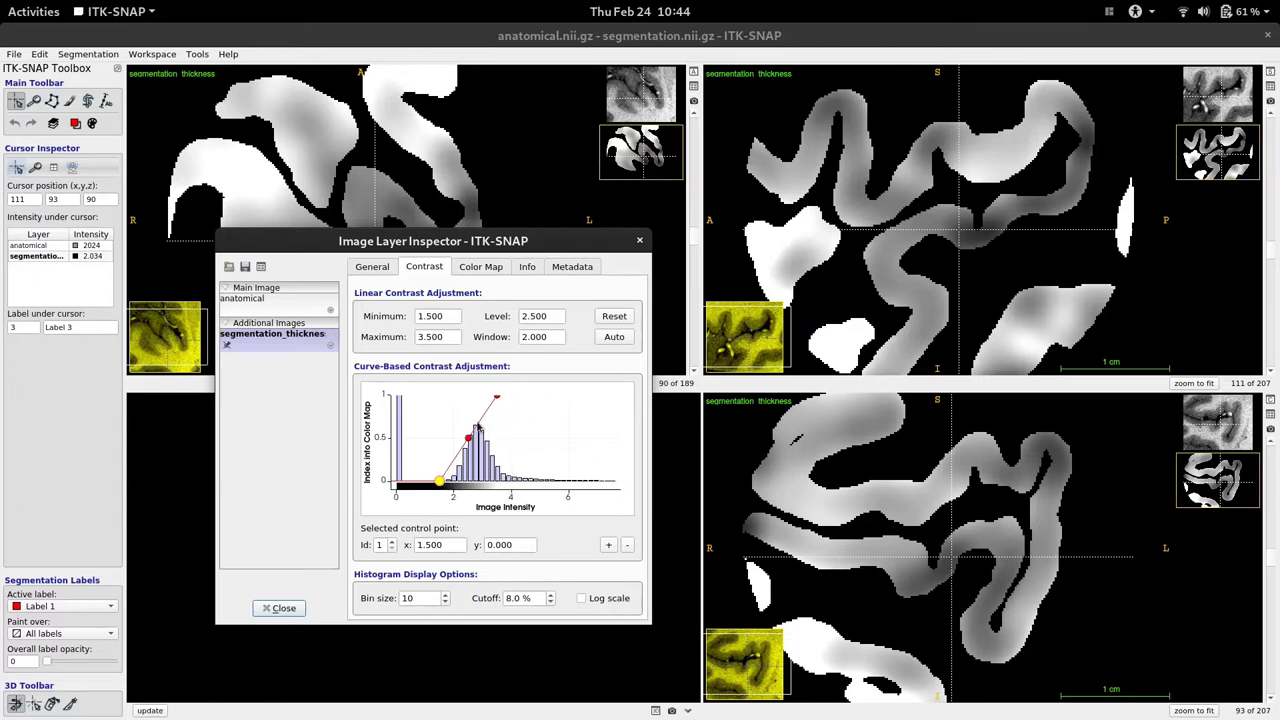
pyautogui.click(639, 240)
# Examine how cortical thickness varies between gyri and sulci across the three slice views
pyautogui.scroll(-1, 926, 208)
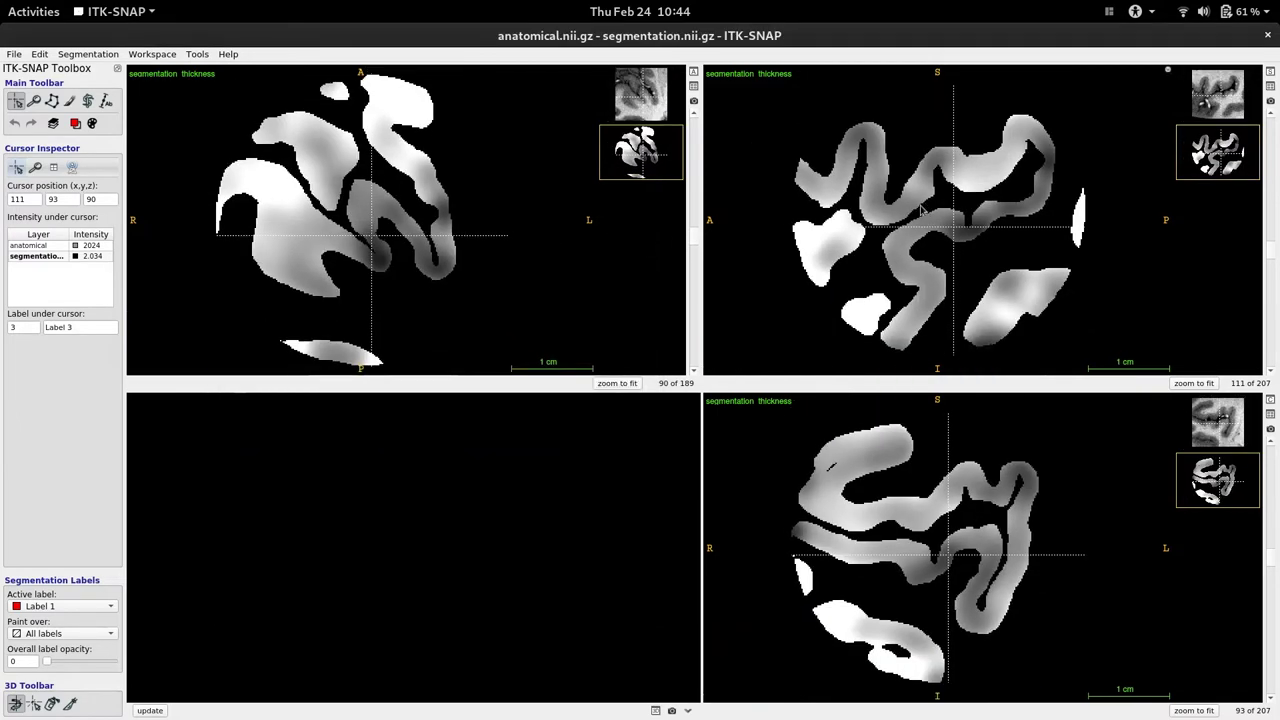
pyautogui.moveTo(806, 226); pyautogui.dragTo(833, 291)
pyautogui.moveTo(400, 145); pyautogui.dragTo(375, 163)
pyautogui.click(914, 245)
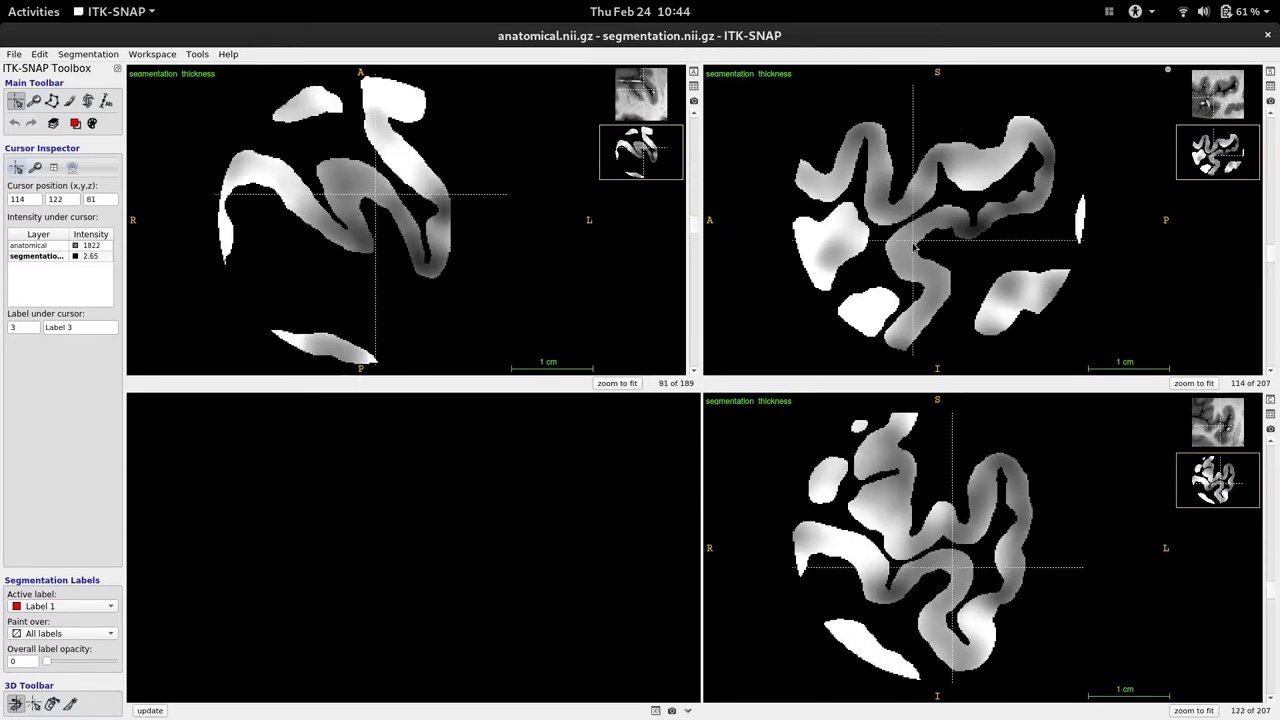
pyautogui.moveTo(914, 245); pyautogui.dragTo(954, 229)
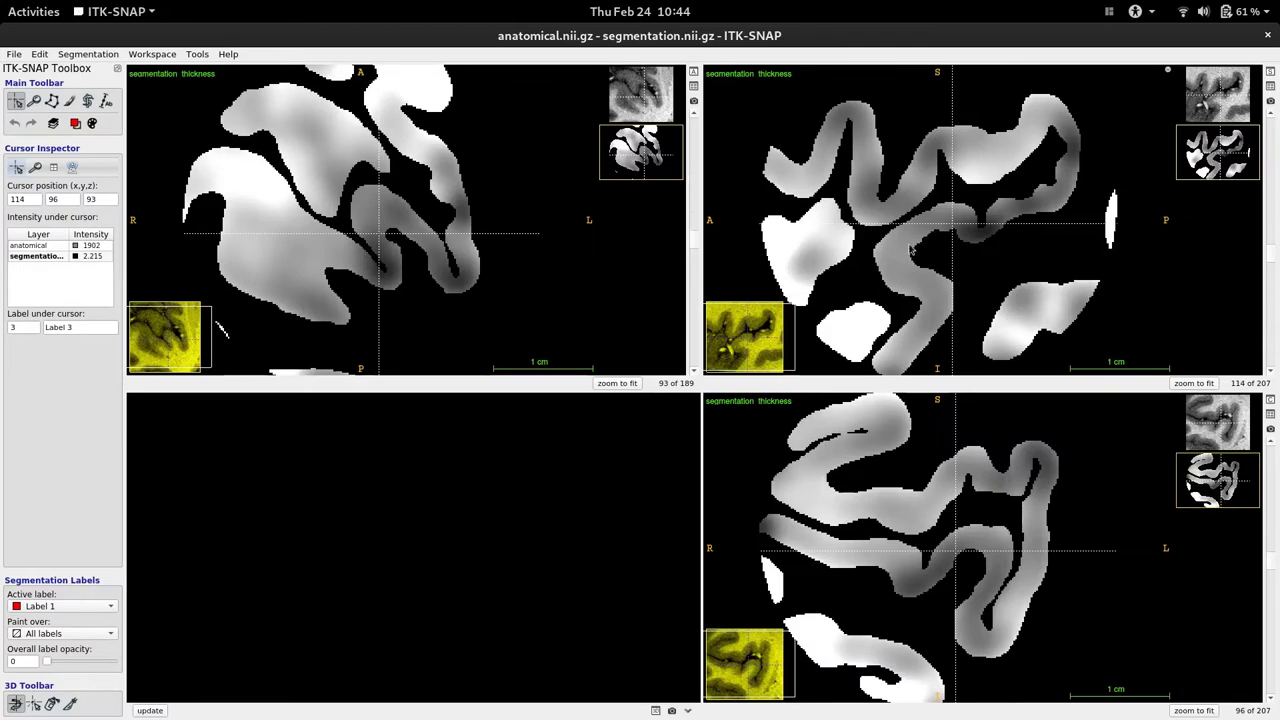
pyautogui.moveTo(897, 264); pyautogui.dragTo(914, 231)
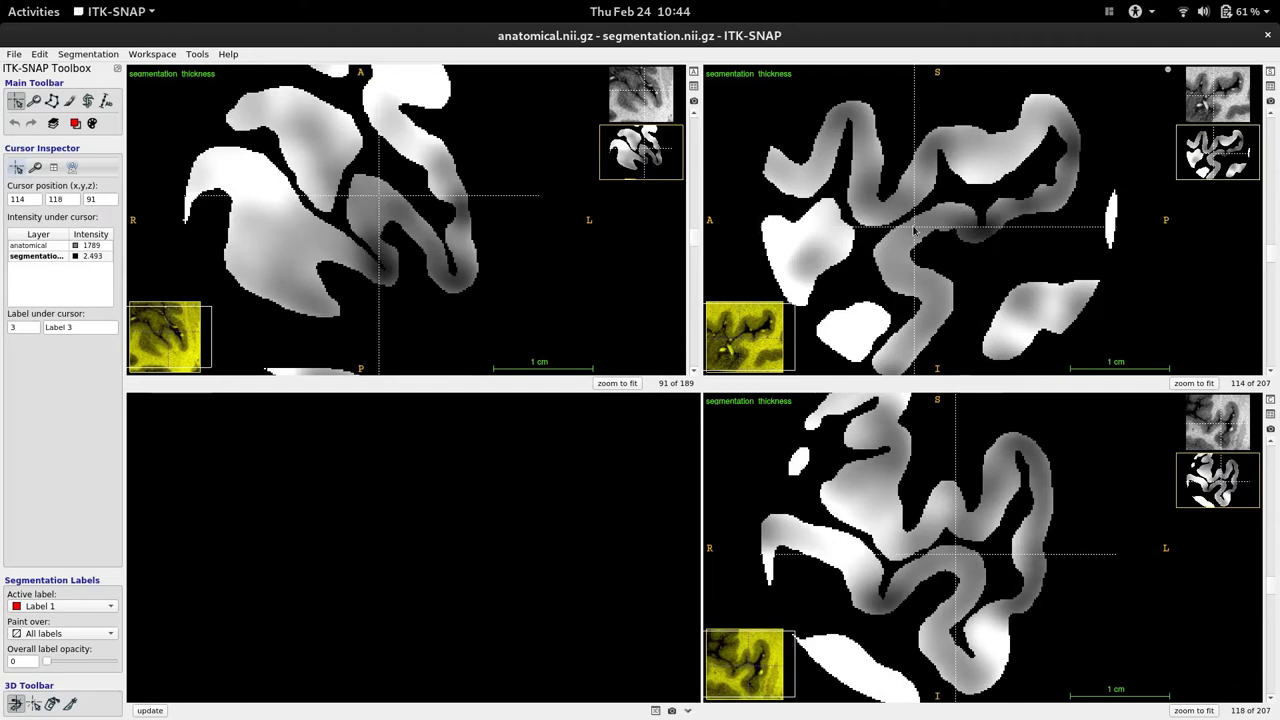
pyautogui.scroll(-4, 914, 231)
pyautogui.scroll(3, 914, 231)
pyautogui.moveTo(908, 250); pyautogui.dragTo(956, 220)
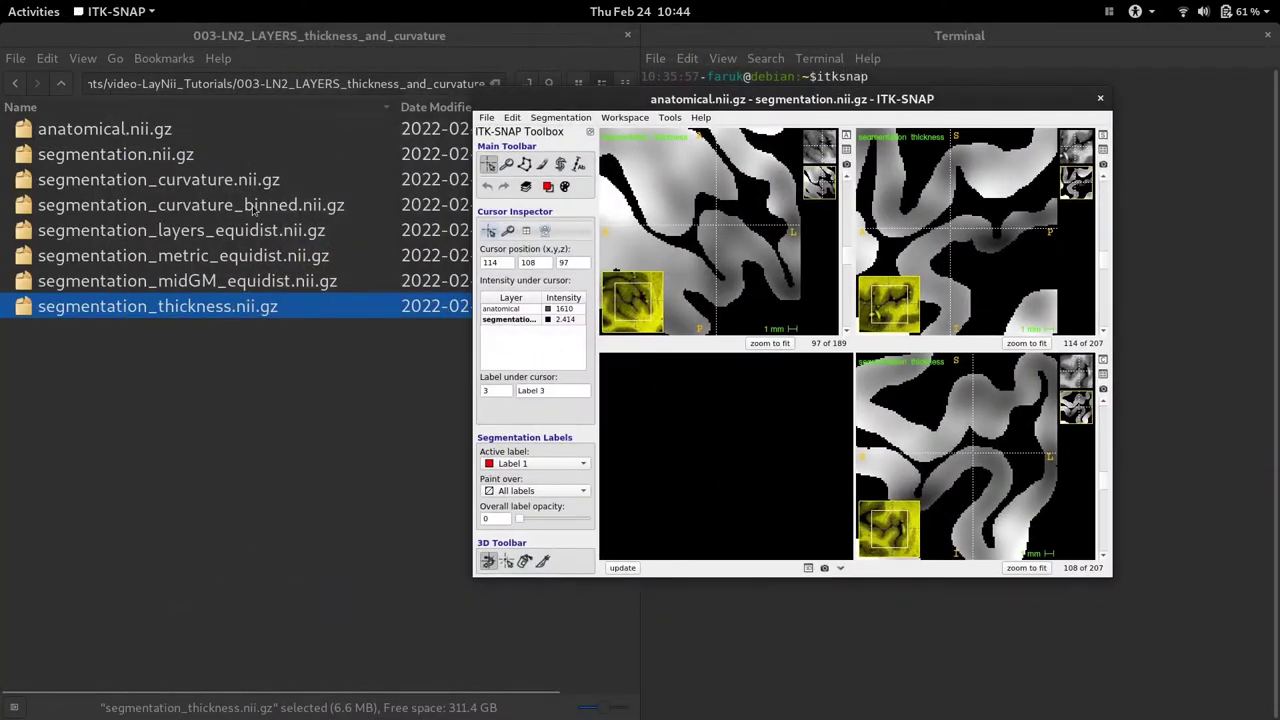
# Load segmentation_curvature.nii.gz from the file manager as an additional image and show it in the maximized window
pyautogui.moveTo(158, 181); pyautogui.dragTo(718, 246)
pyautogui.click(792, 323)
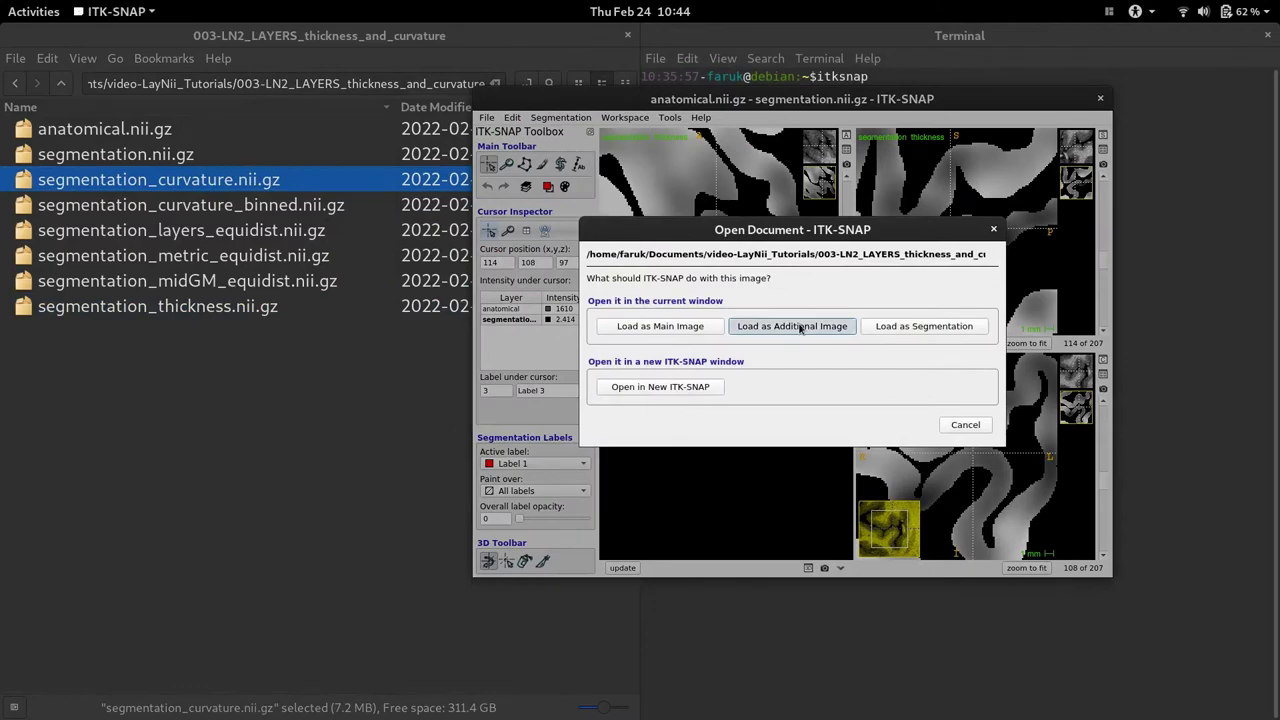
pyautogui.doubleClick(757, 105)
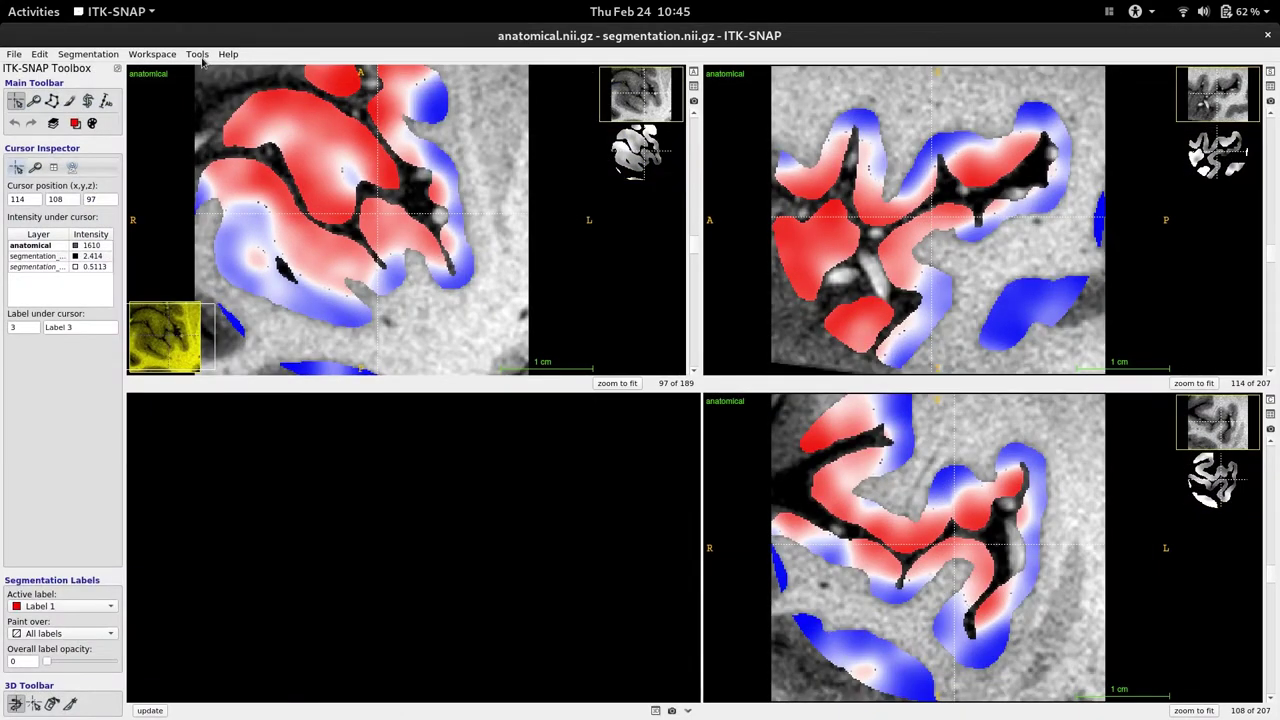
# Examine the segmentation_curvature layer's color map and contrast settings, and how curvature varies between gyri and sulci in the slice views
pyautogui.click(198, 55)
pyautogui.moveTo(230, 86)
pyautogui.click(405, 88)
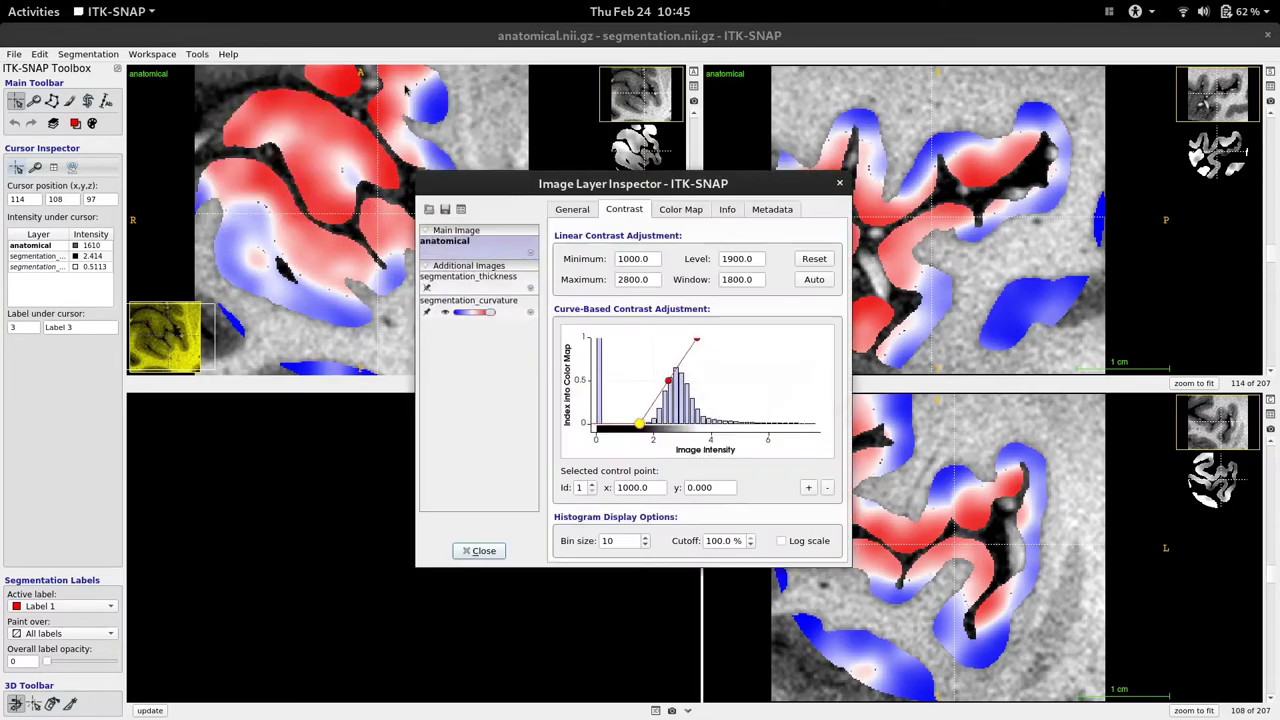
pyautogui.click(472, 302)
pyautogui.click(688, 209)
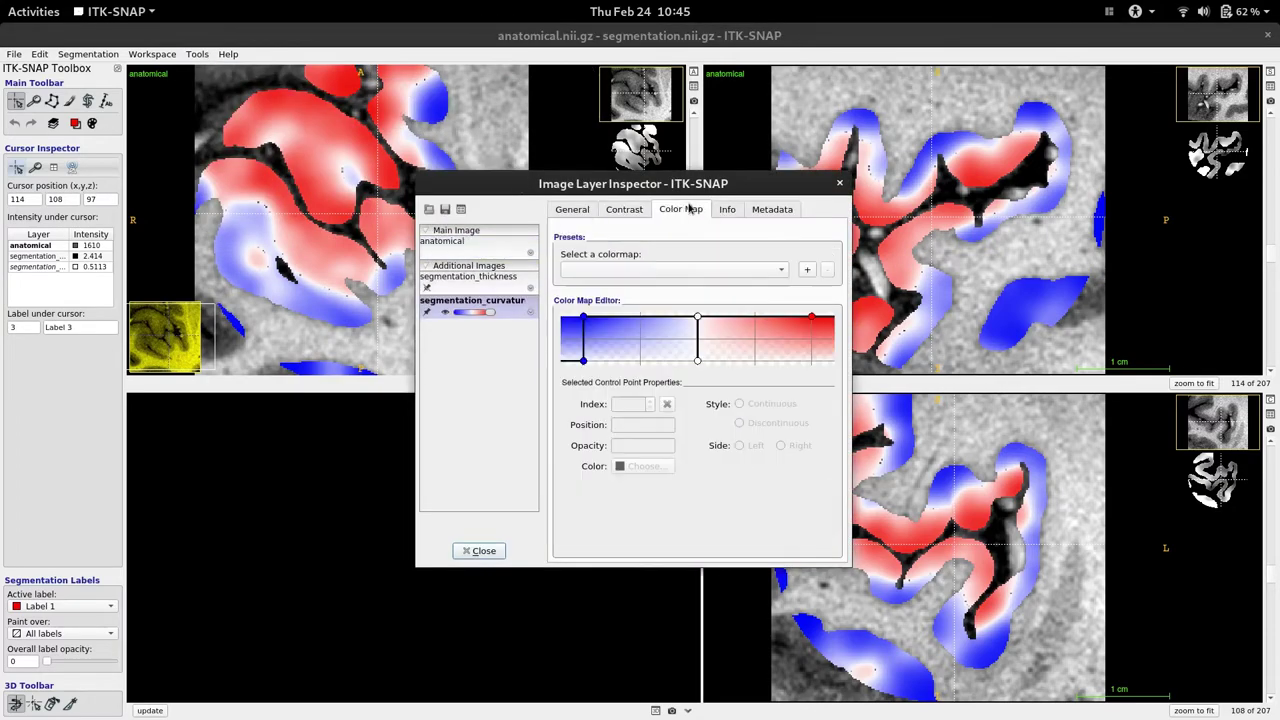
pyautogui.click(694, 272)
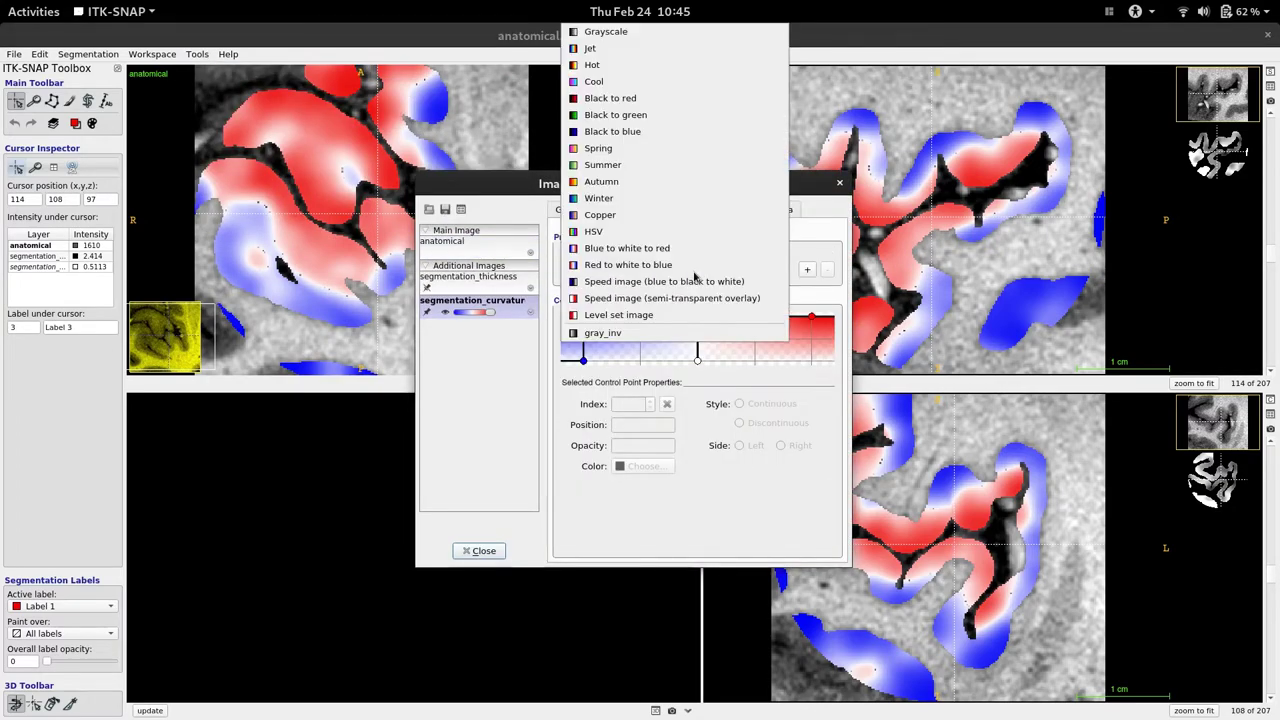
pyautogui.click(803, 320)
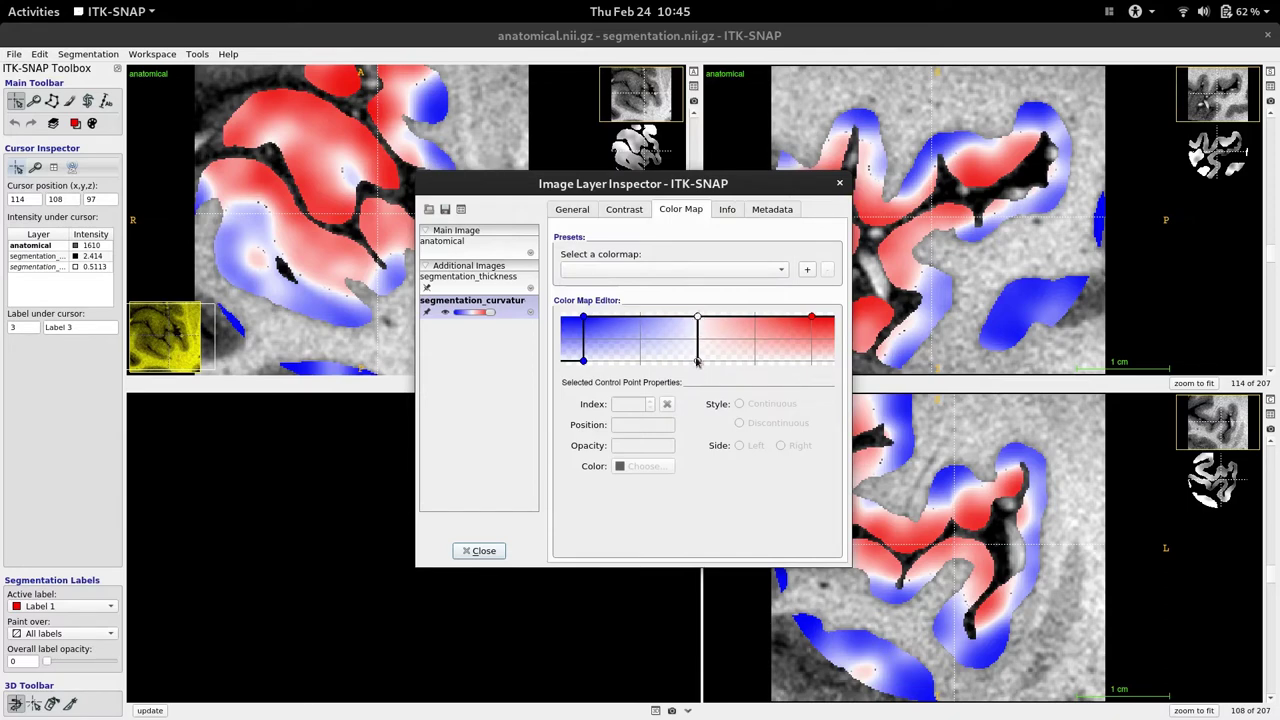
pyautogui.click(621, 212)
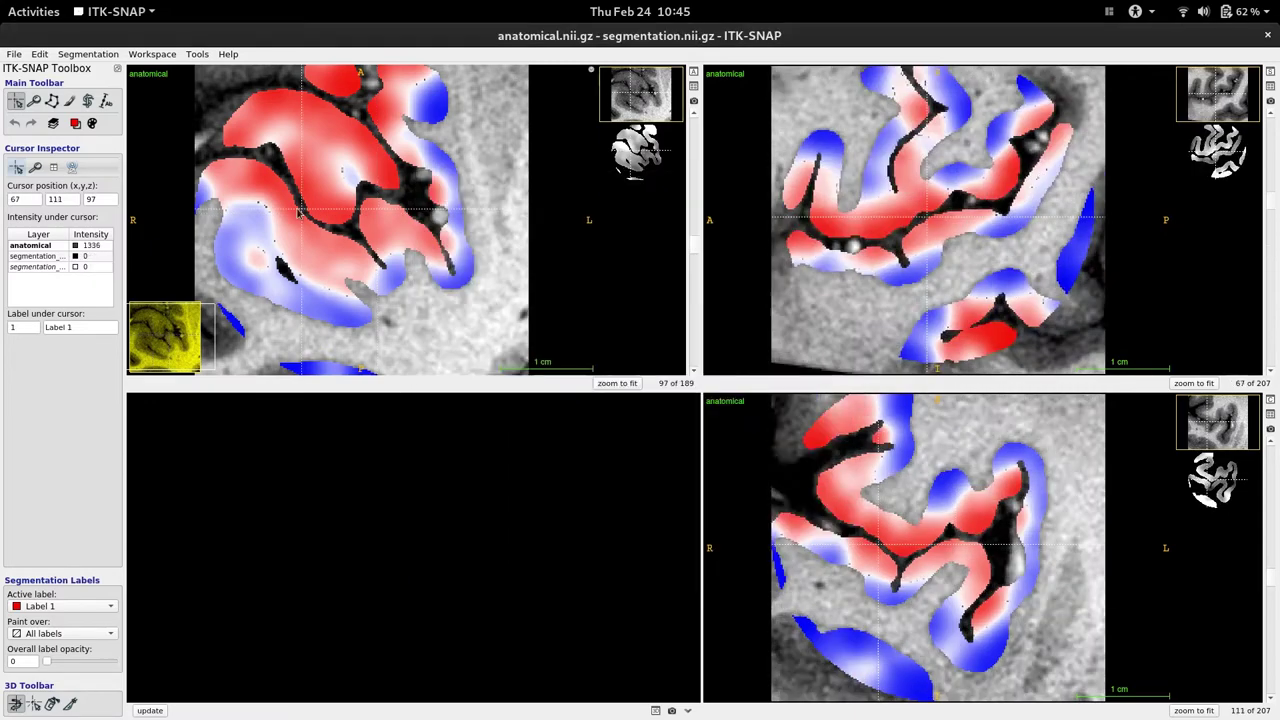
pyautogui.moveTo(299, 209); pyautogui.dragTo(305, 253)
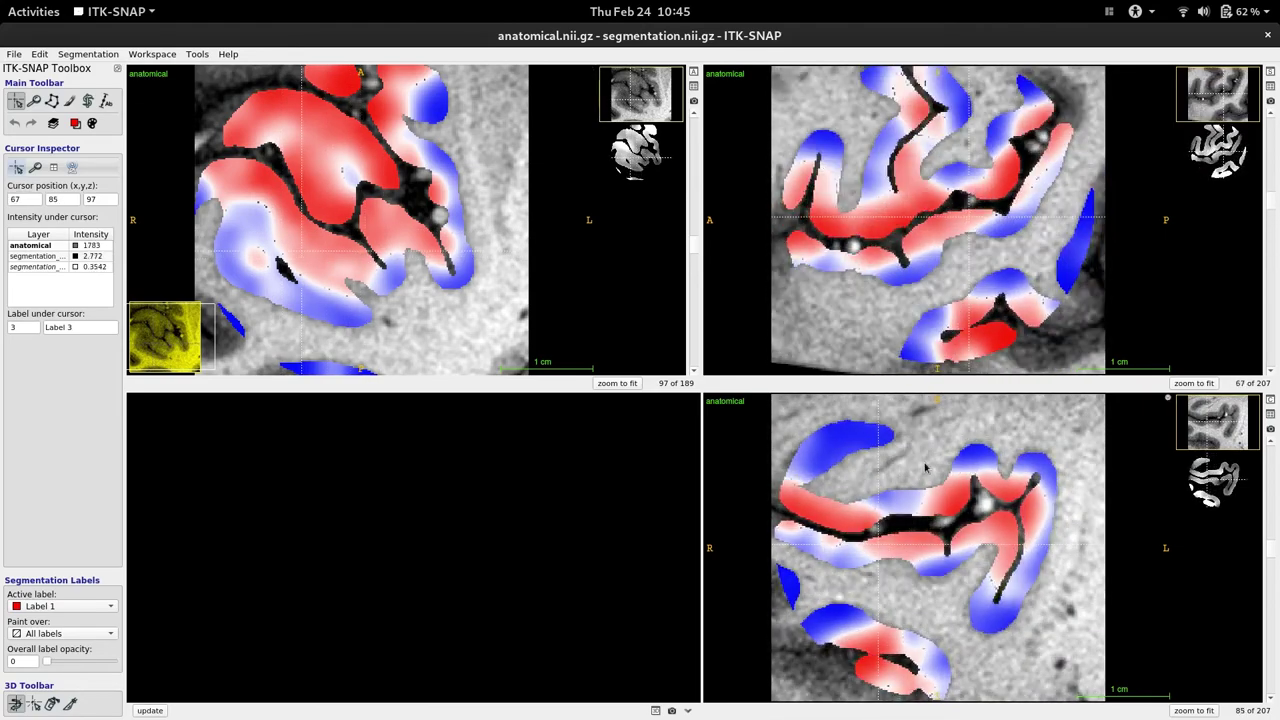
pyautogui.moveTo(925, 466); pyautogui.dragTo(926, 565)
# Load segmentation_curvature_binned.nii.gz from the file manager as the segmentation, showing its labels at 55 opacity and hiding the curvature overlay
pyautogui.press('super+Down')
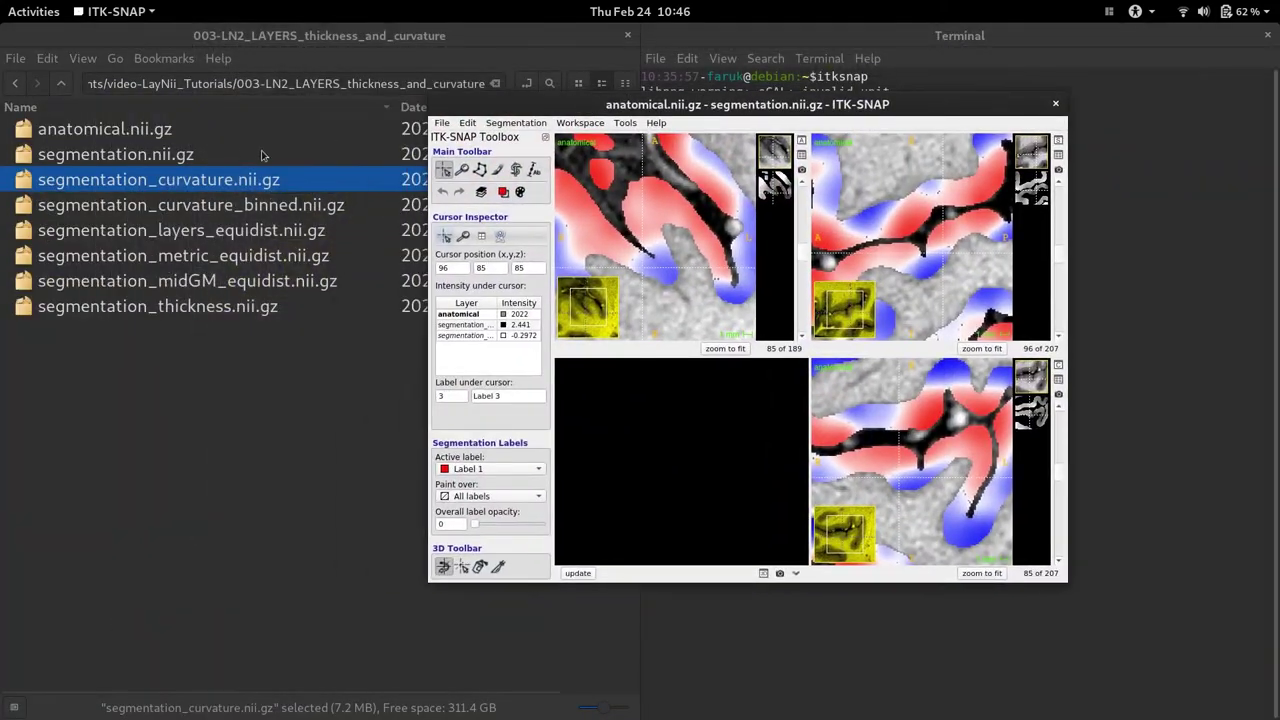
pyautogui.moveTo(224, 217); pyautogui.dragTo(875, 340)
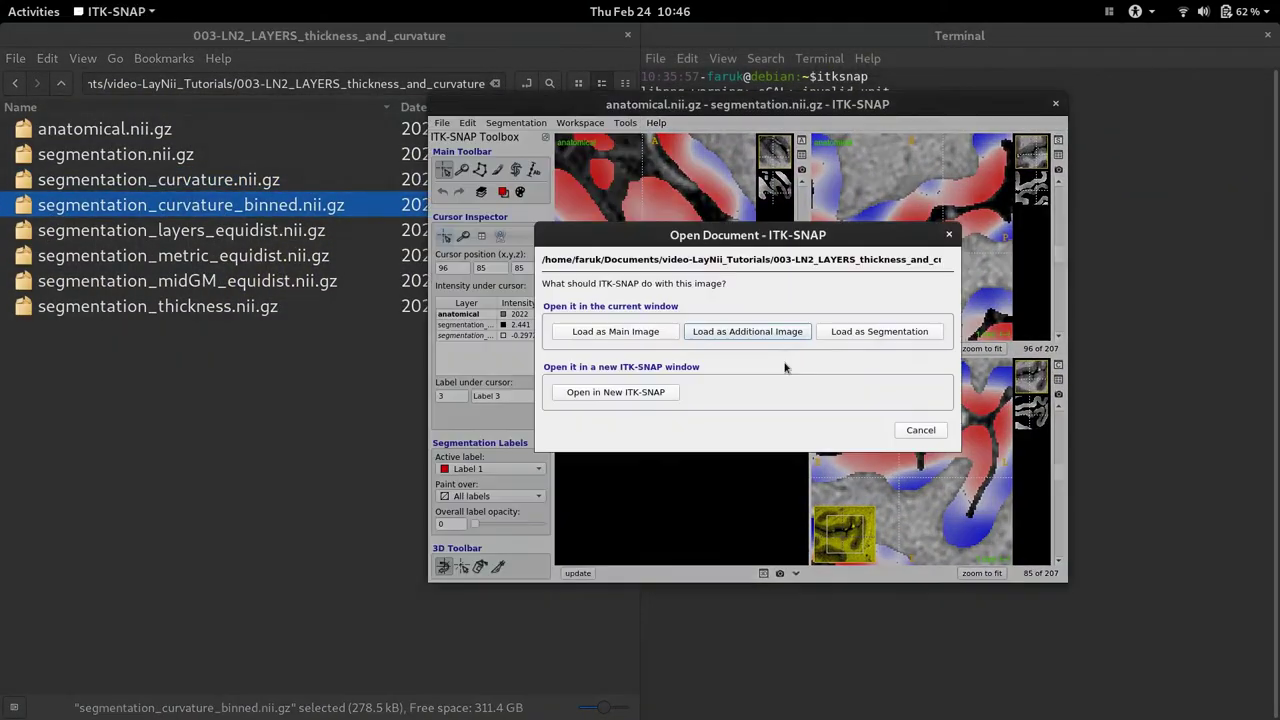
pyautogui.click(875, 333)
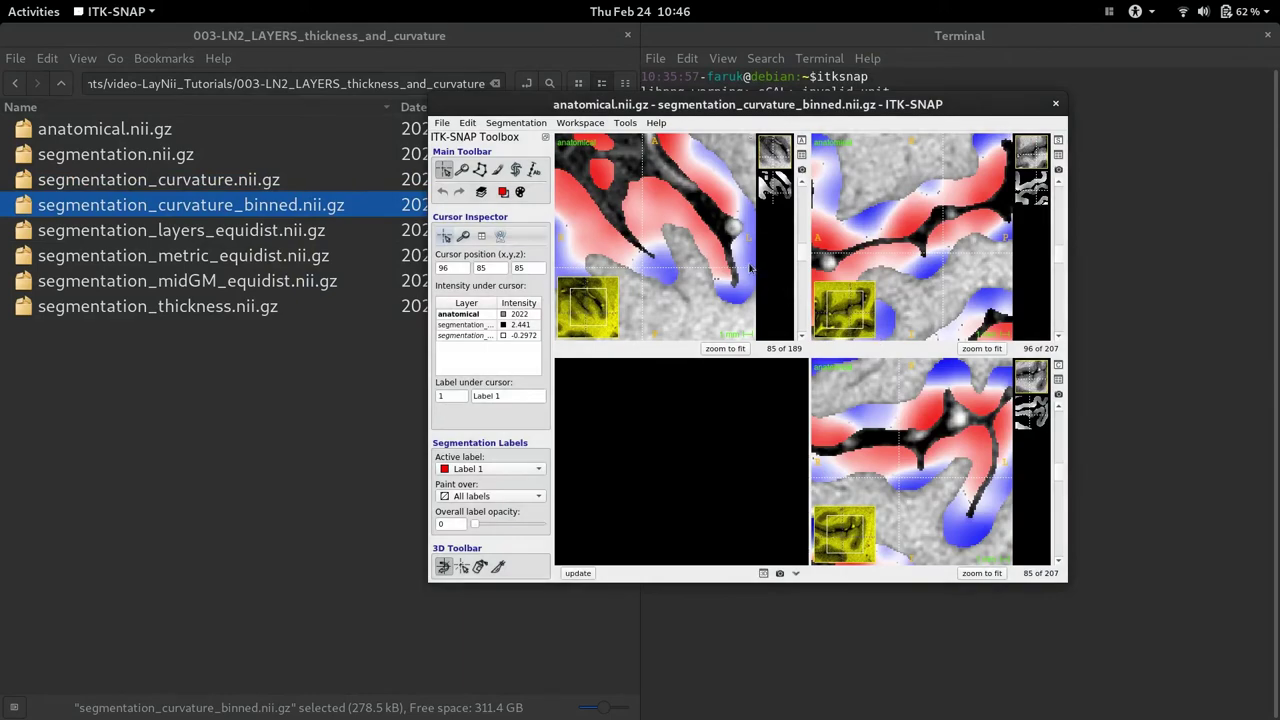
pyautogui.press('s')
pyautogui.press('w')
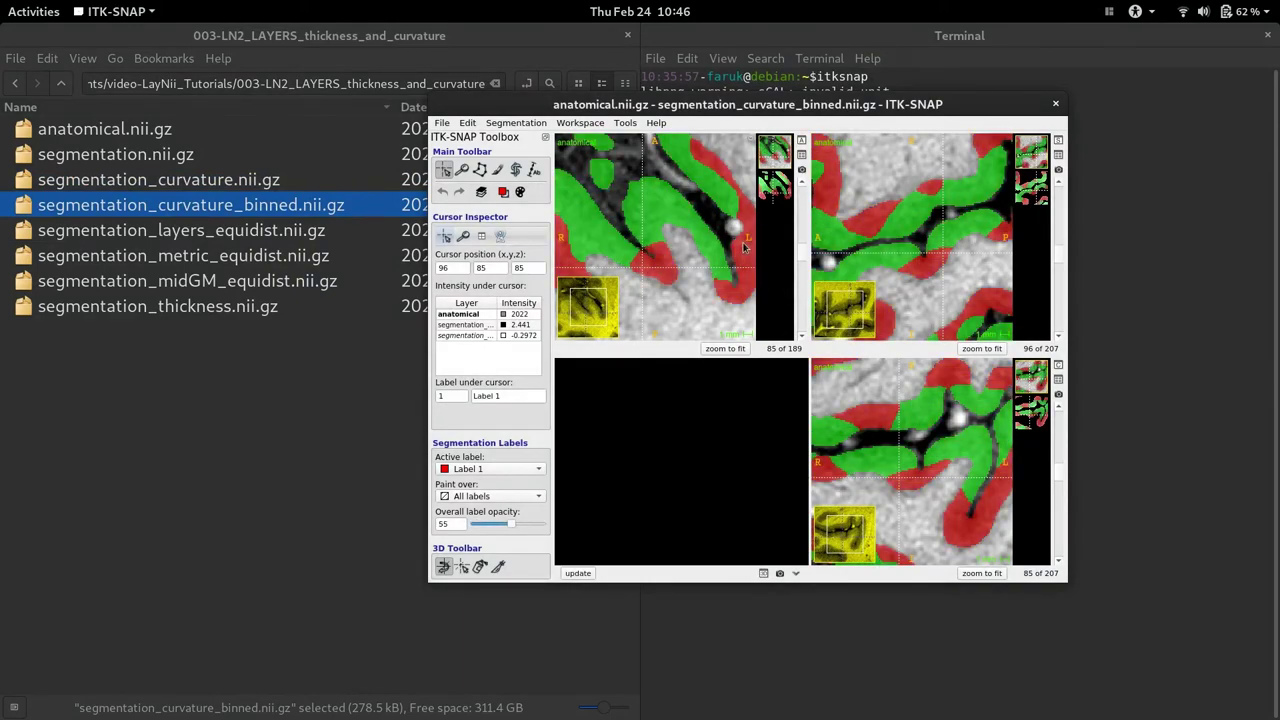
# Inspect the binned curvature labels along the folds across the three slice views in the maximized window
pyautogui.doubleClick(754, 107)
pyautogui.moveTo(289, 207); pyautogui.dragTo(377, 197)
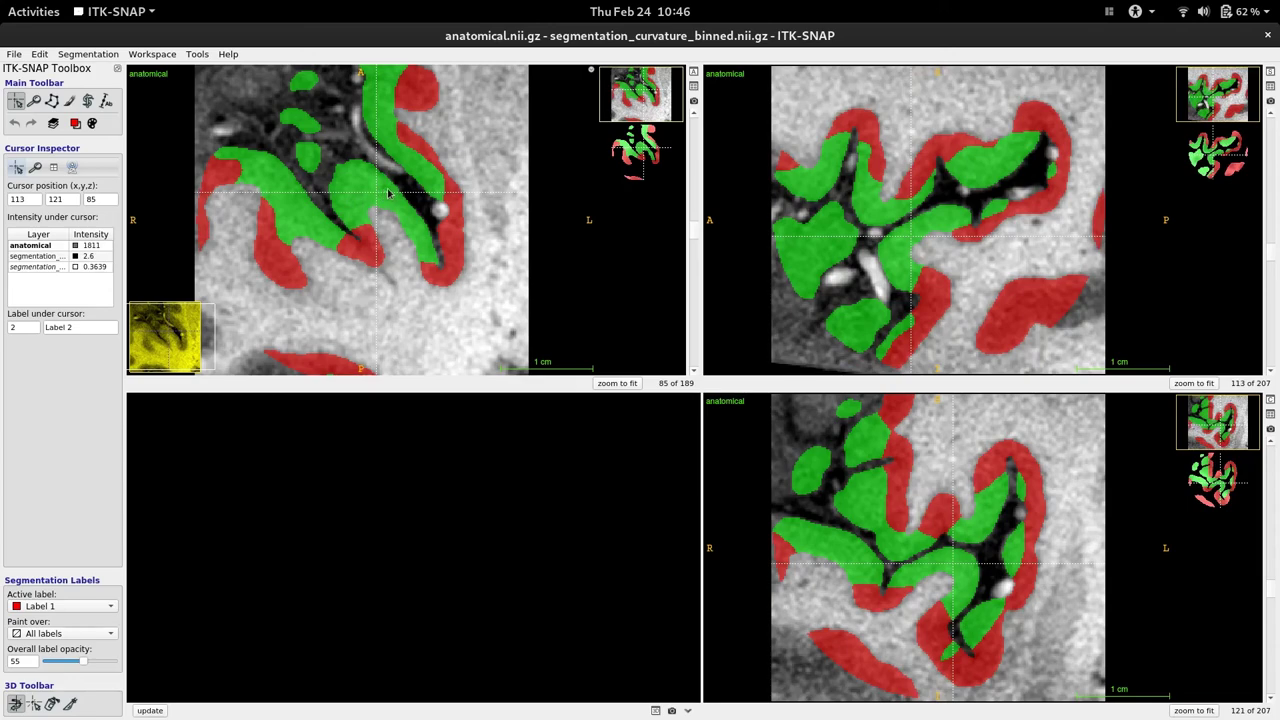
pyautogui.moveTo(390, 192); pyautogui.dragTo(367, 195)
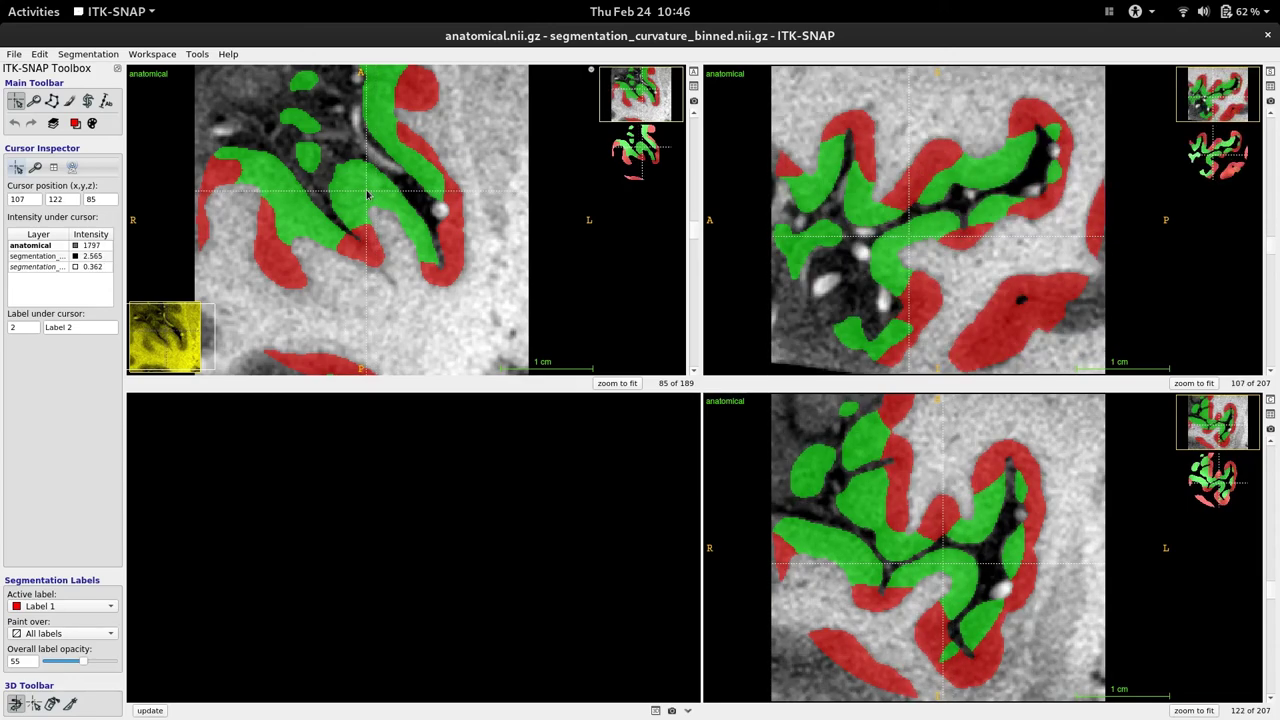